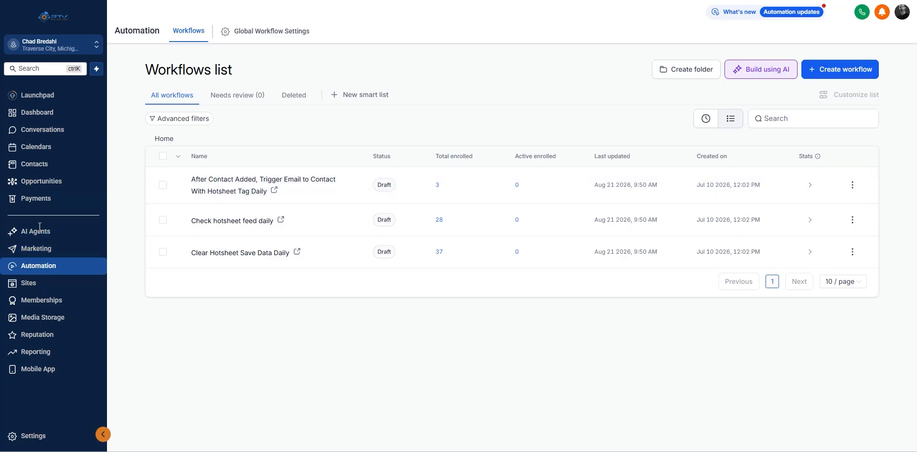
Step: Create a new workflow from scratch so an empty builder appears
{"action": "left_click", "coordinate": [848, 74]}
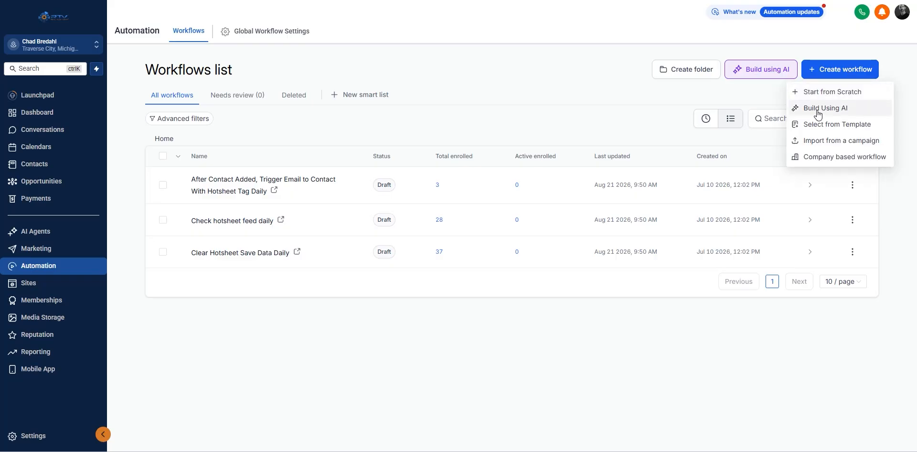
{"action": "left_click", "coordinate": [839, 92]}
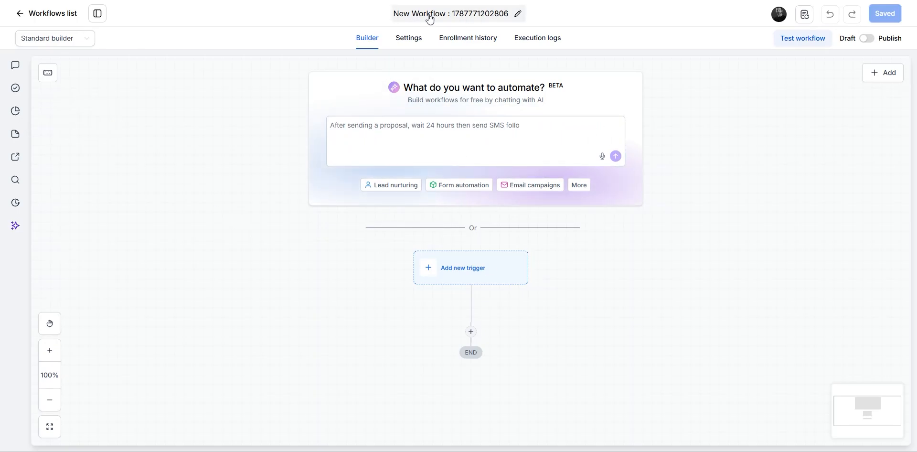
{"action": "left_click", "coordinate": [473, 18]}
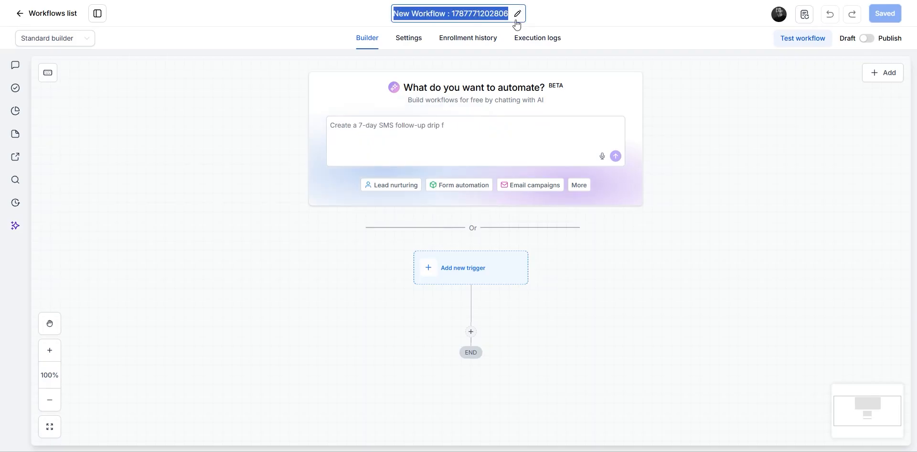
Step: Rename the new workflow to 'Test'
{"action": "type", "text": "Test"}
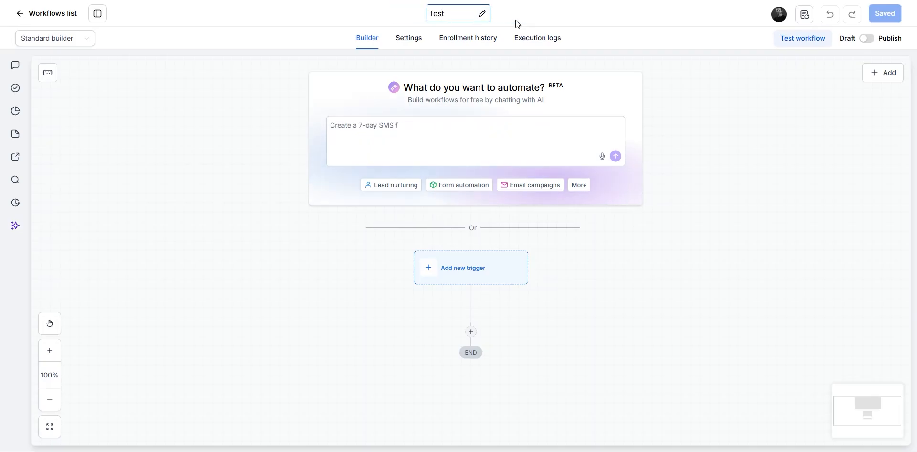
{"action": "left_click", "coordinate": [667, 159]}
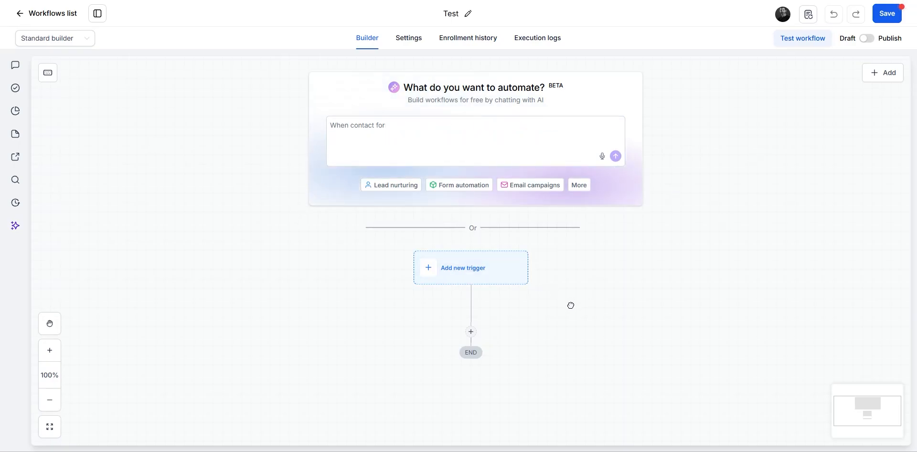
{"action": "left_click_drag", "start_coordinate": [568, 305], "coordinate": [557, 261]}
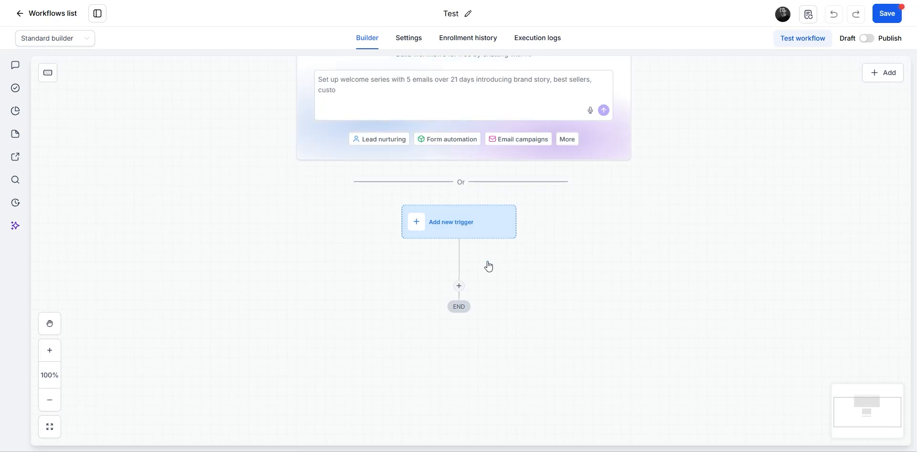
Step: Add a Form submitted trigger, found by searching 'form'
{"action": "left_click", "coordinate": [464, 226]}
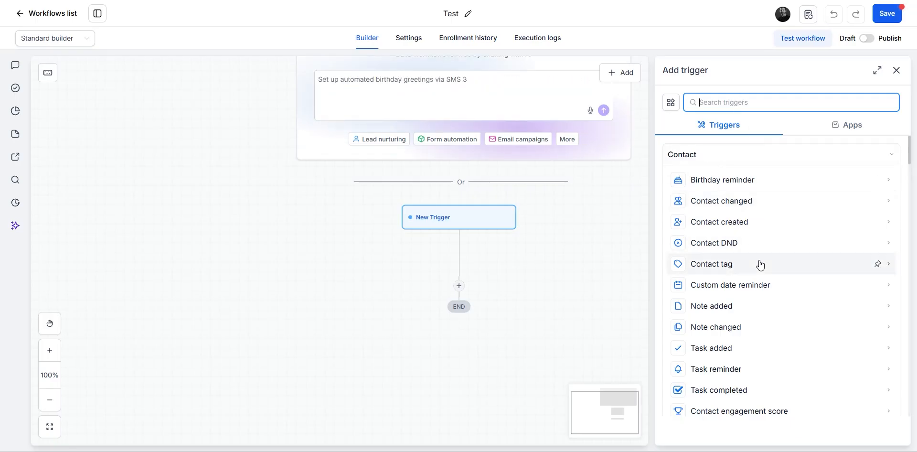
{"action": "scroll", "coordinate": [762, 266], "scroll_direction": "down", "scroll_amount": 5}
{"action": "scroll", "coordinate": [761, 265], "scroll_direction": "down", "scroll_amount": 15}
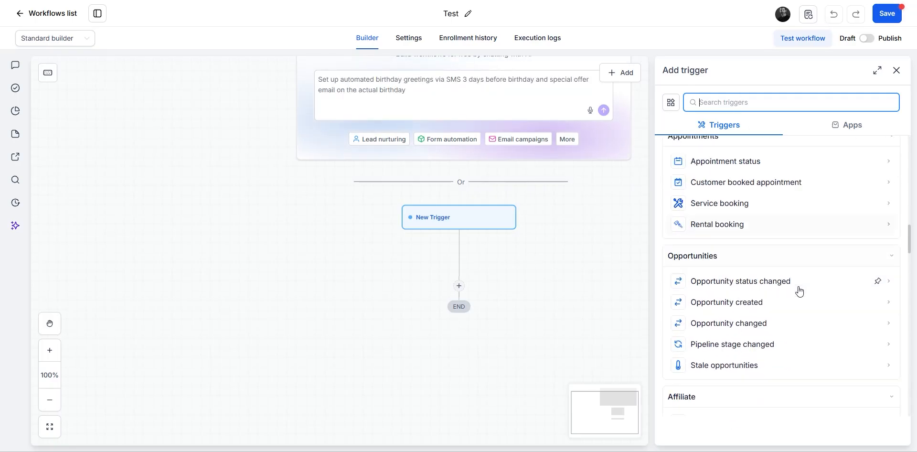
{"action": "scroll", "coordinate": [799, 291], "scroll_direction": "down", "scroll_amount": 8}
{"action": "scroll", "coordinate": [799, 291], "scroll_direction": "up", "scroll_amount": 12}
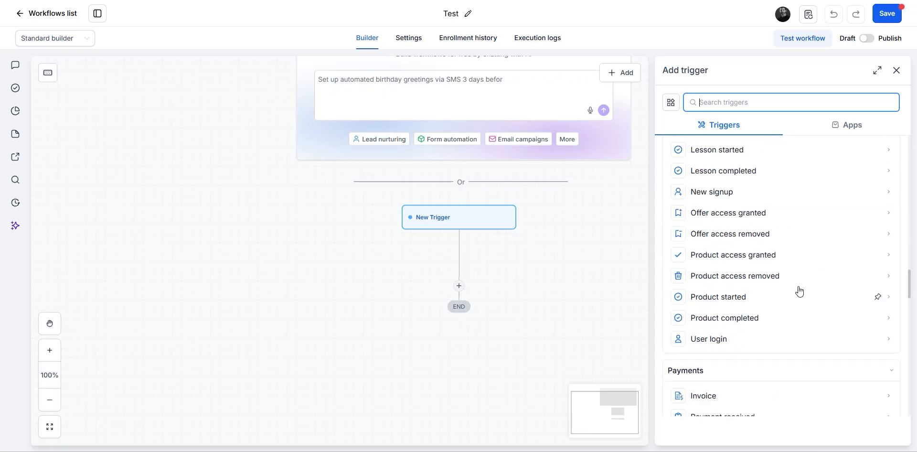
{"action": "scroll", "coordinate": [799, 291], "scroll_direction": "up", "scroll_amount": 5}
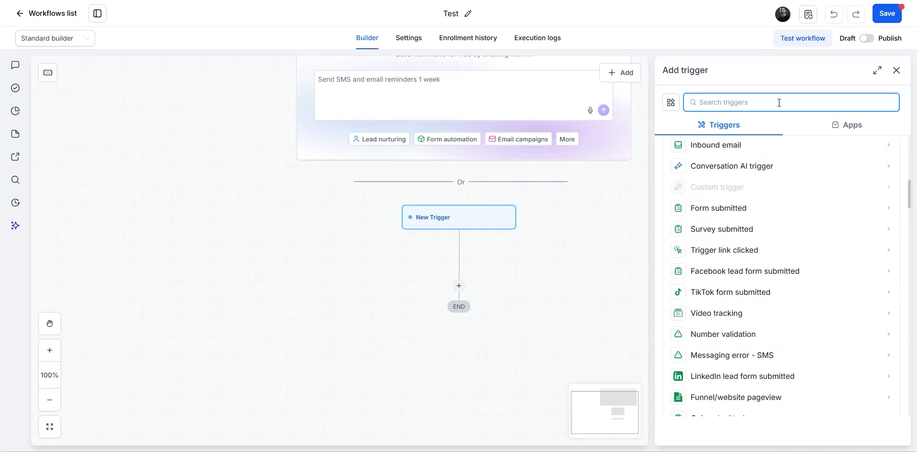
{"action": "type", "text": "form"}
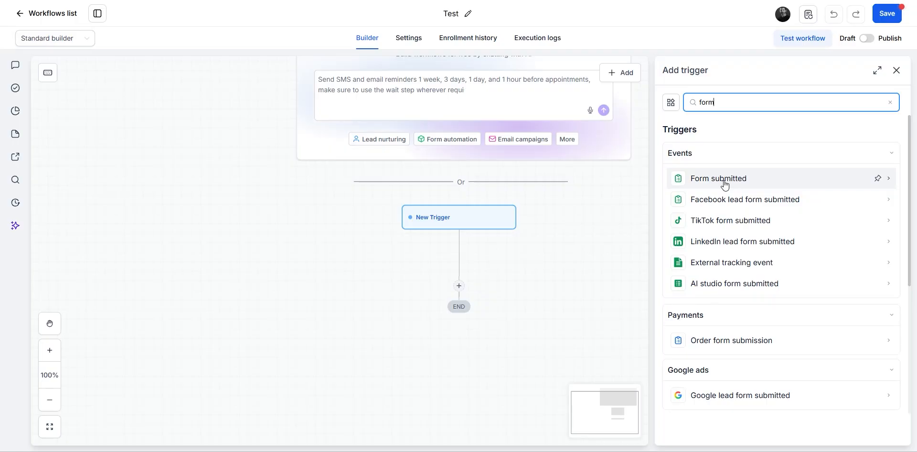
{"action": "left_click", "coordinate": [724, 181]}
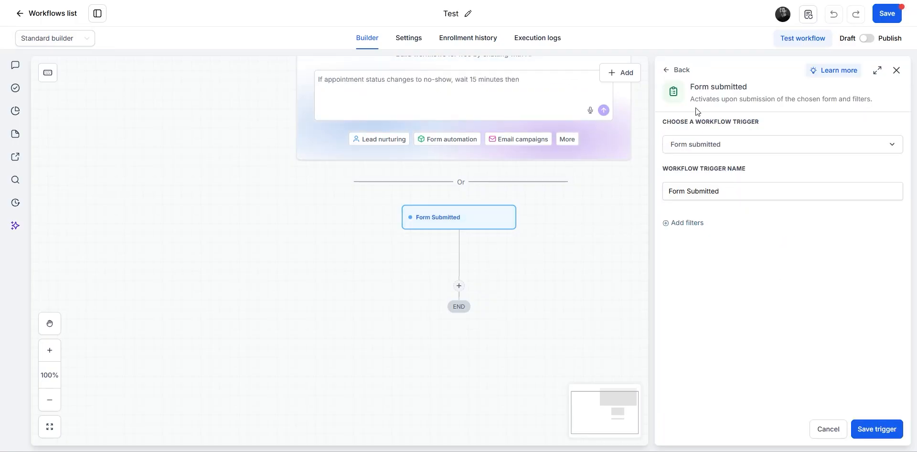
Step: Rename the trigger to 'Form Submitted Test'
{"action": "left_click", "coordinate": [889, 147]}
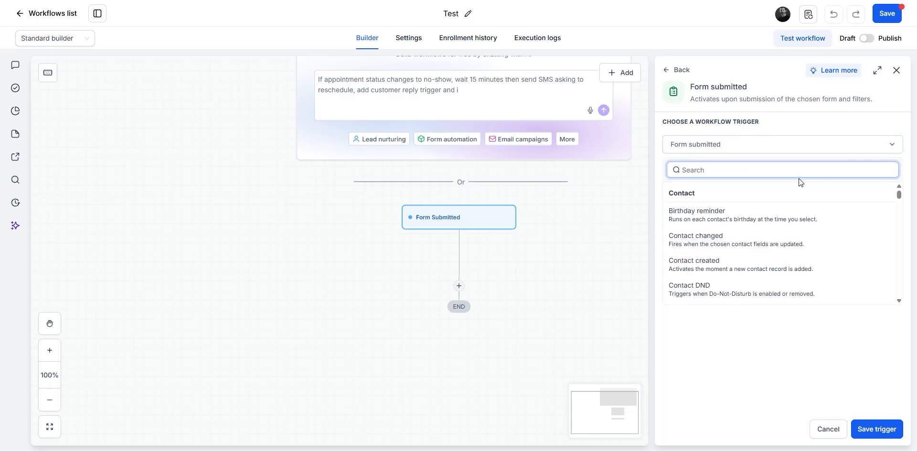
{"action": "scroll", "coordinate": [759, 258], "scroll_direction": "down", "scroll_amount": 5}
{"action": "scroll", "coordinate": [753, 272], "scroll_direction": "up", "scroll_amount": 5}
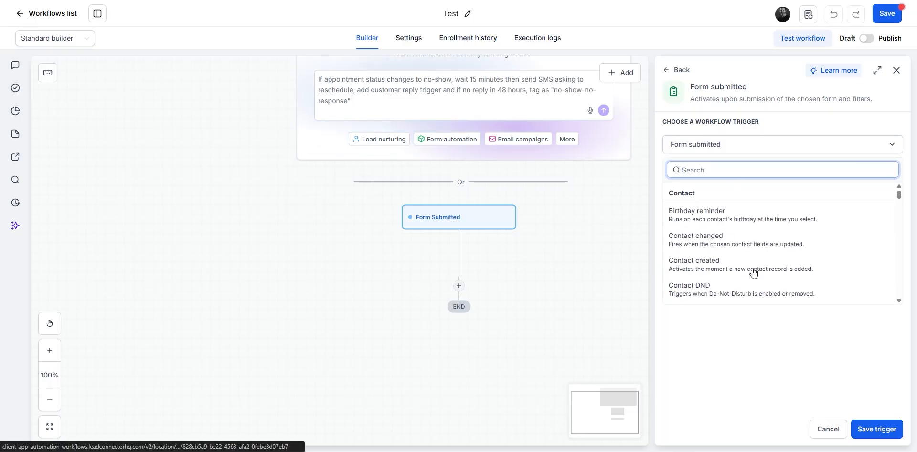
{"action": "left_click", "coordinate": [765, 376]}
{"action": "left_click", "coordinate": [706, 191]}
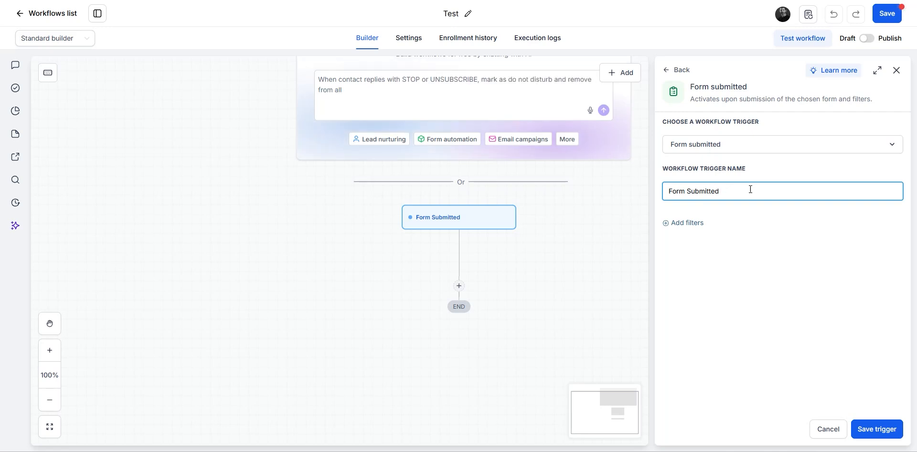
{"action": "type", "text": "Test"}
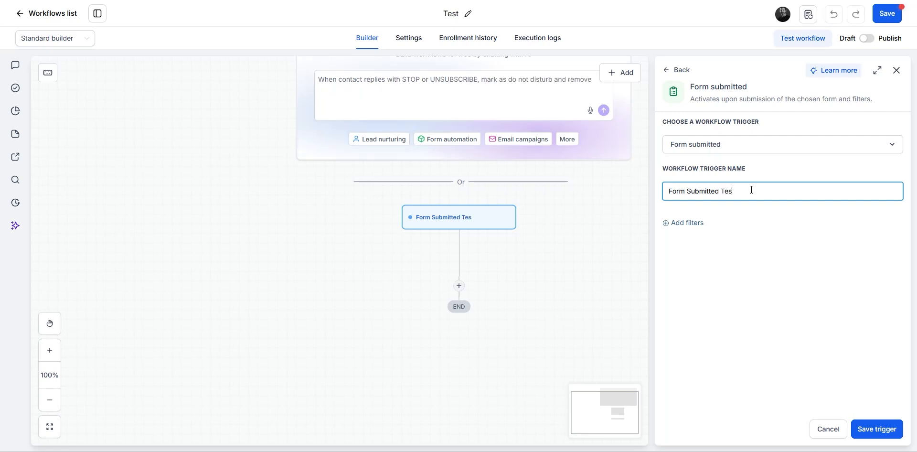
{"action": "left_click", "coordinate": [704, 234]}
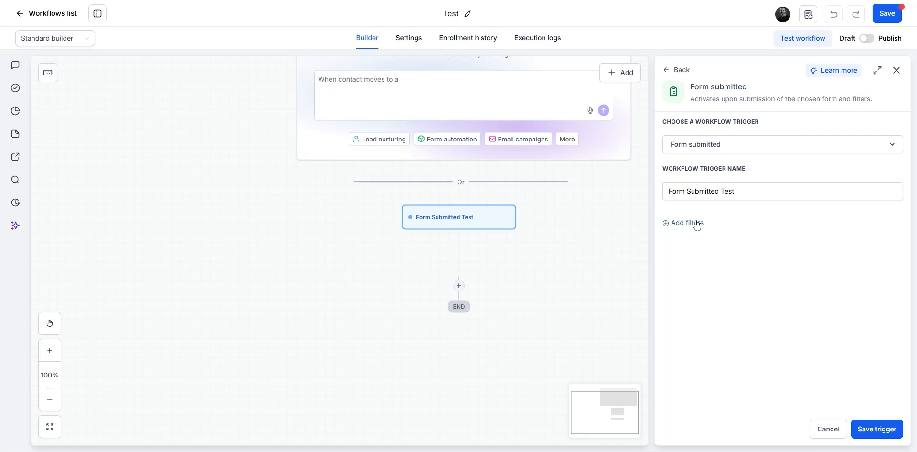
Step: Filter the trigger to the Contact Us form and save it
{"action": "left_click", "coordinate": [695, 222]}
{"action": "left_click", "coordinate": [837, 243]}
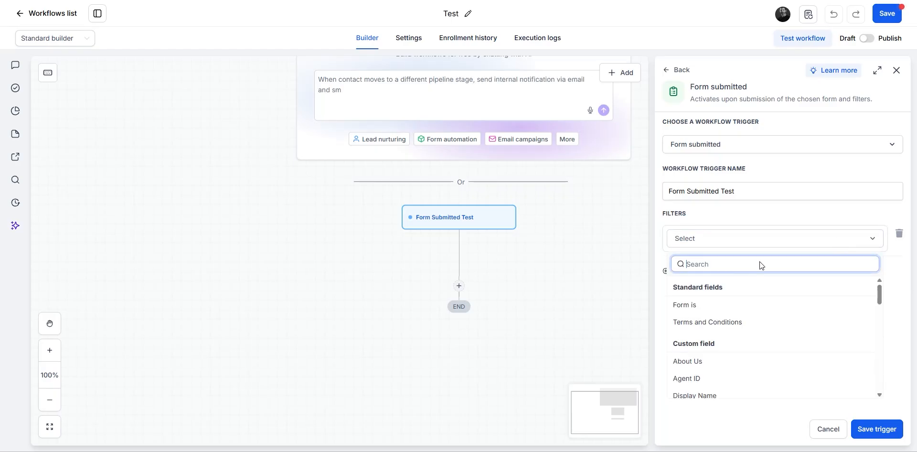
{"action": "left_click", "coordinate": [700, 307]}
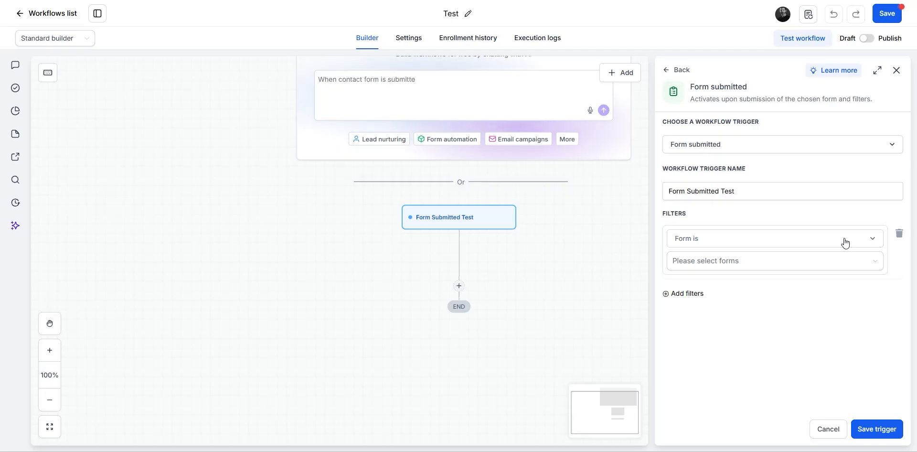
{"action": "left_click", "coordinate": [827, 261]}
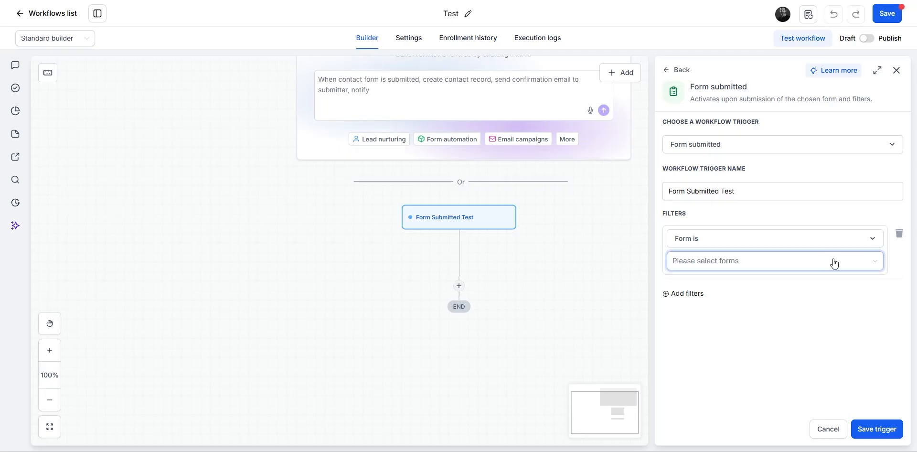
{"action": "left_click", "coordinate": [865, 267]}
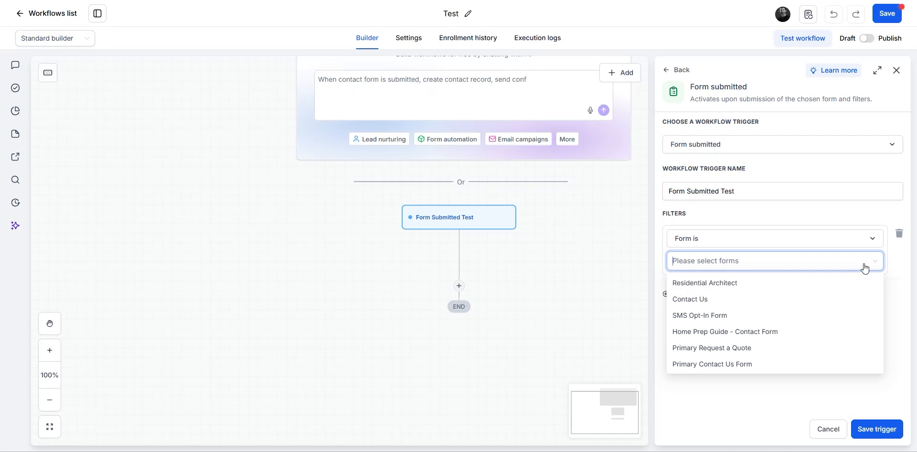
{"action": "left_click", "coordinate": [696, 303]}
{"action": "left_click", "coordinate": [733, 402]}
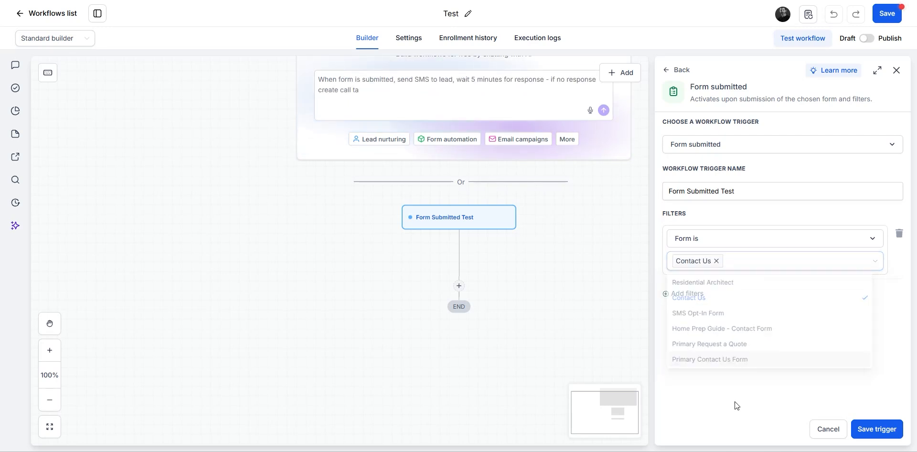
{"action": "left_click", "coordinate": [881, 432]}
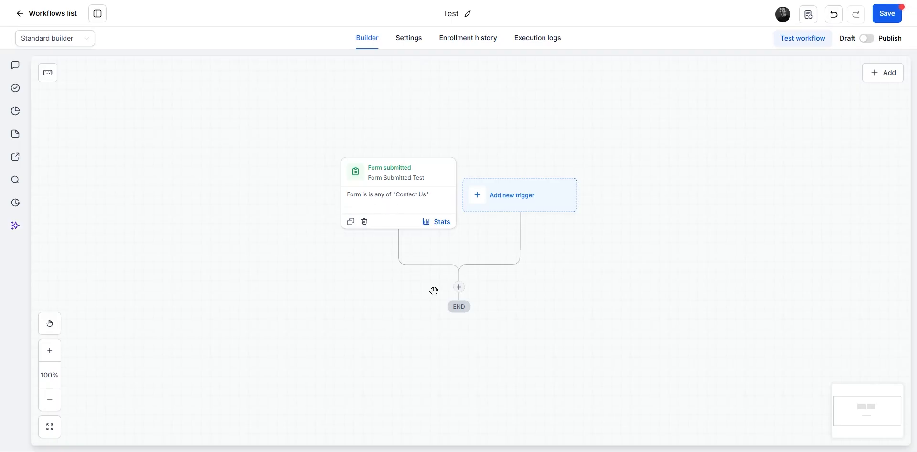
Step: Insert a Wait action before END, found by searching 'wa'
{"action": "left_click", "coordinate": [459, 287]}
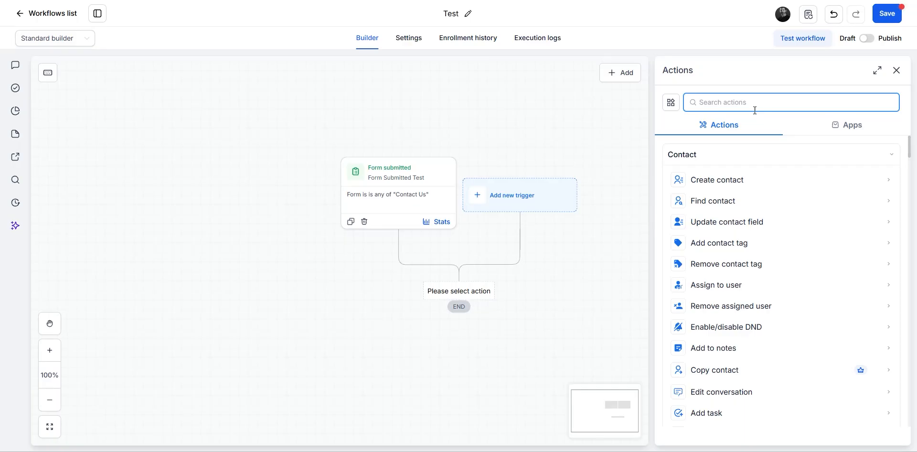
{"action": "type", "text": "wait"}
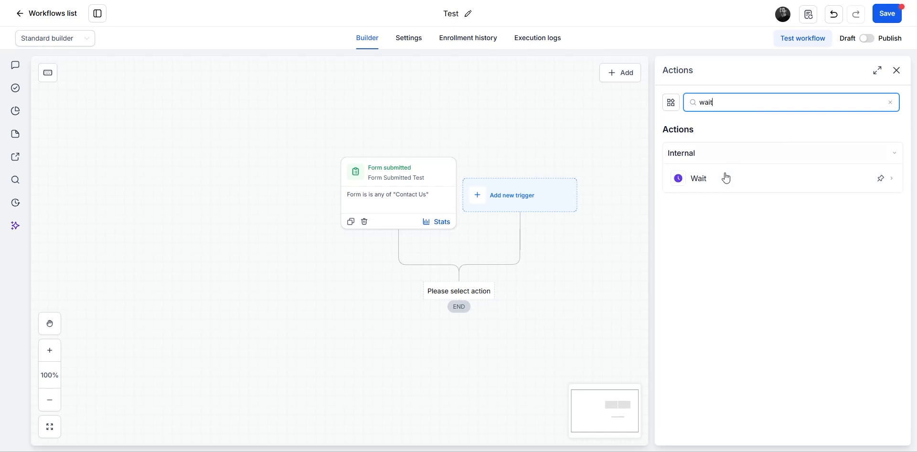
{"action": "left_click", "coordinate": [723, 181]}
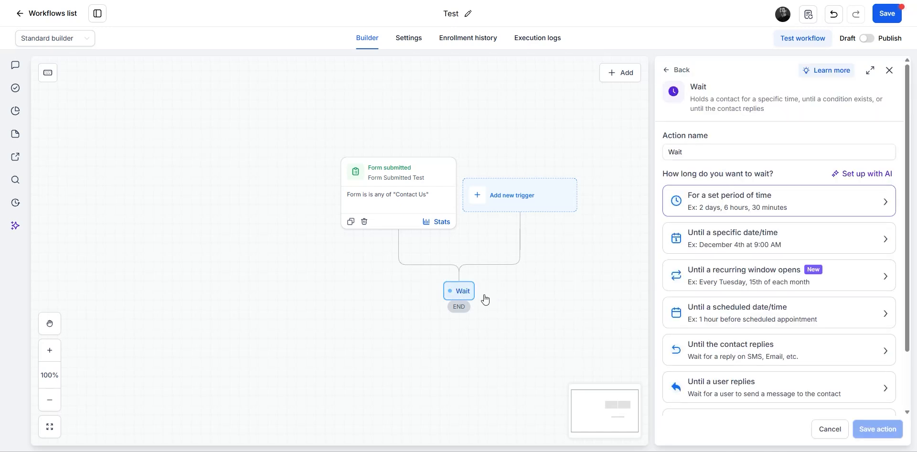
{"action": "scroll", "coordinate": [779, 252], "scroll_direction": "down", "scroll_amount": 2}
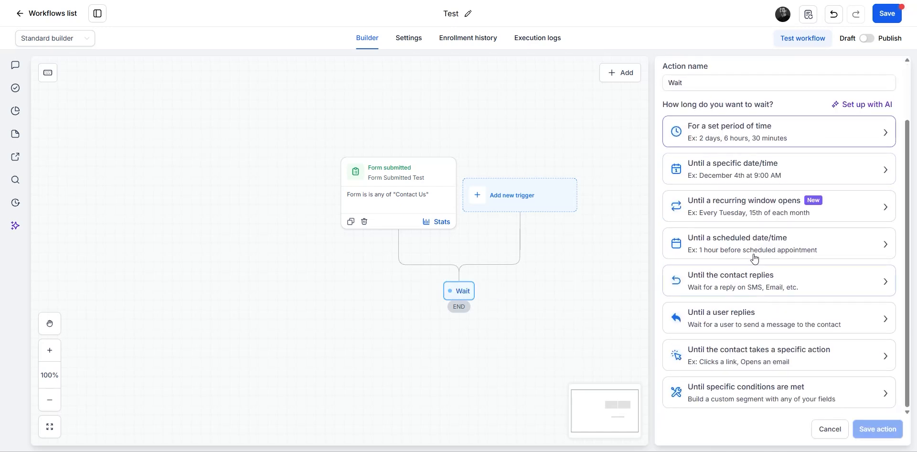
{"action": "scroll", "coordinate": [769, 221], "scroll_direction": "up", "scroll_amount": 2}
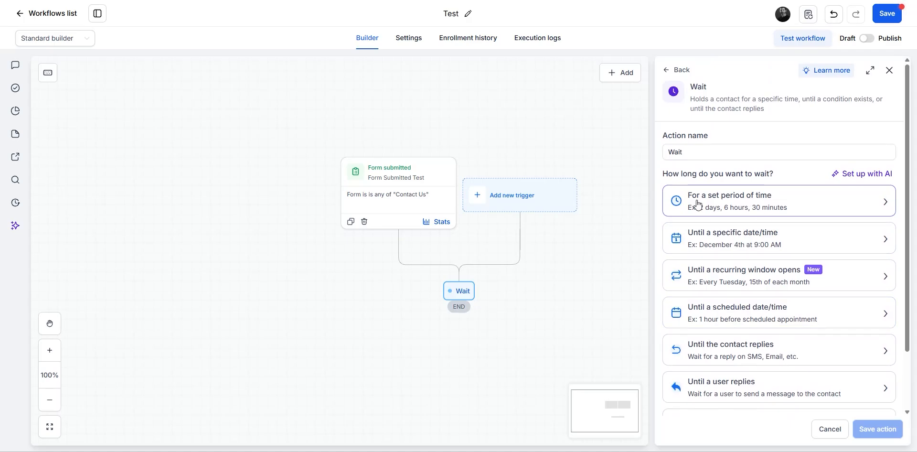
Step: Change the wait time period from 0.1 minutes to 2 seconds and save the step
{"action": "left_click", "coordinate": [764, 199]}
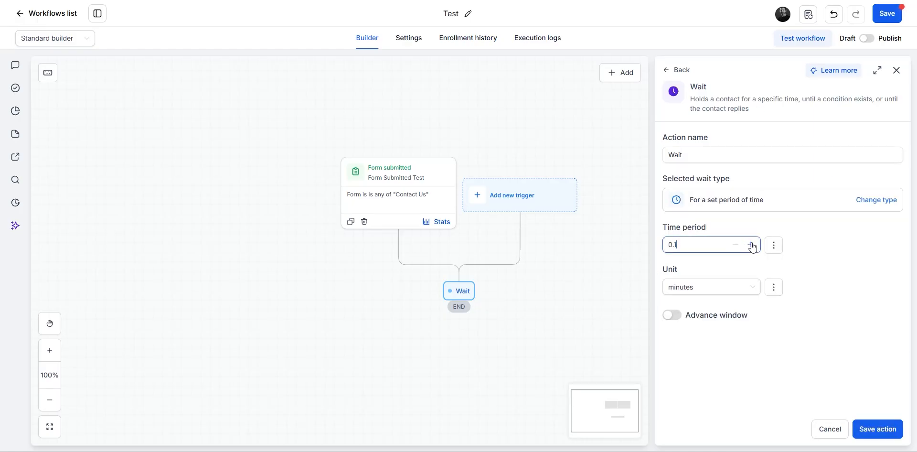
{"action": "left_click_drag", "start_coordinate": [684, 247], "coordinate": [645, 246]}
{"action": "type", "text": "2"}
{"action": "left_click", "coordinate": [750, 289]}
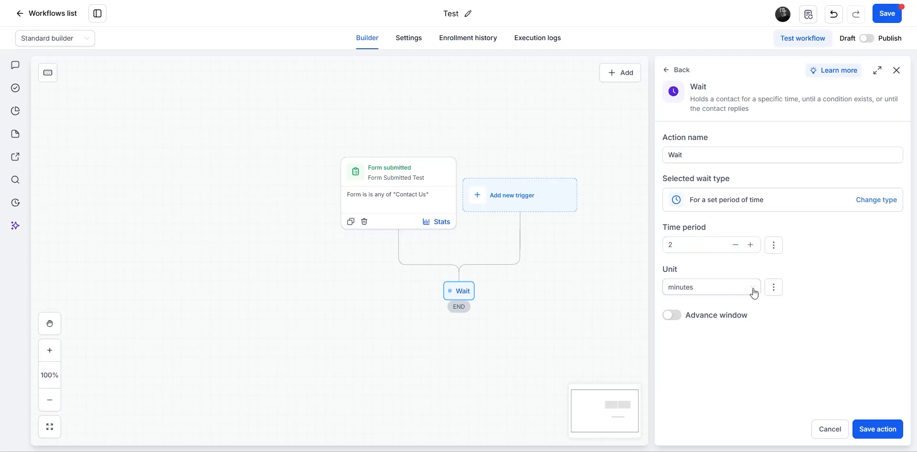
{"action": "left_click", "coordinate": [711, 292]}
{"action": "left_click", "coordinate": [702, 306]}
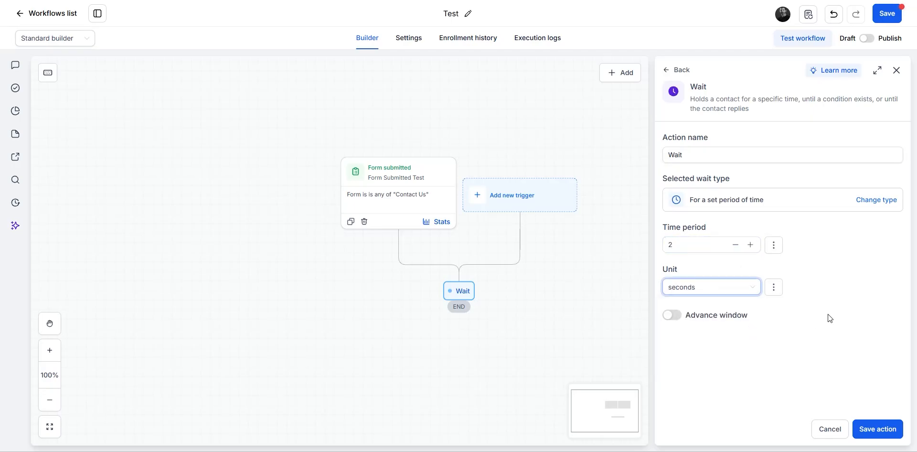
{"action": "left_click", "coordinate": [841, 299]}
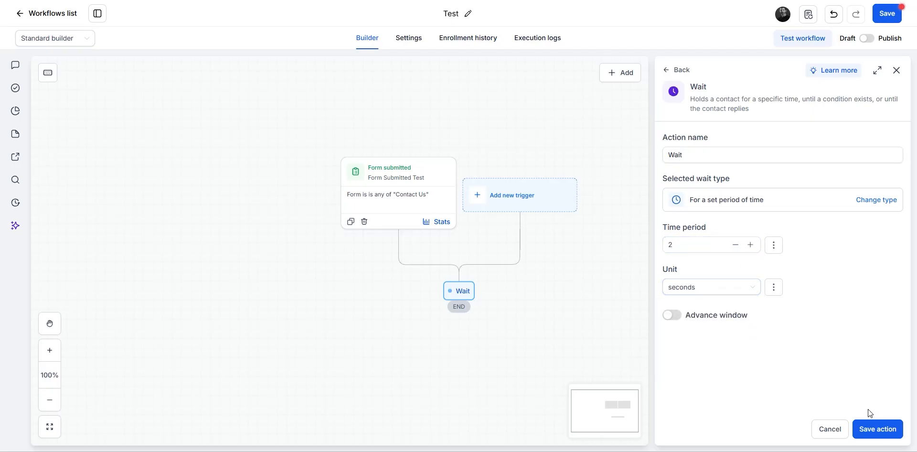
{"action": "left_click", "coordinate": [884, 432]}
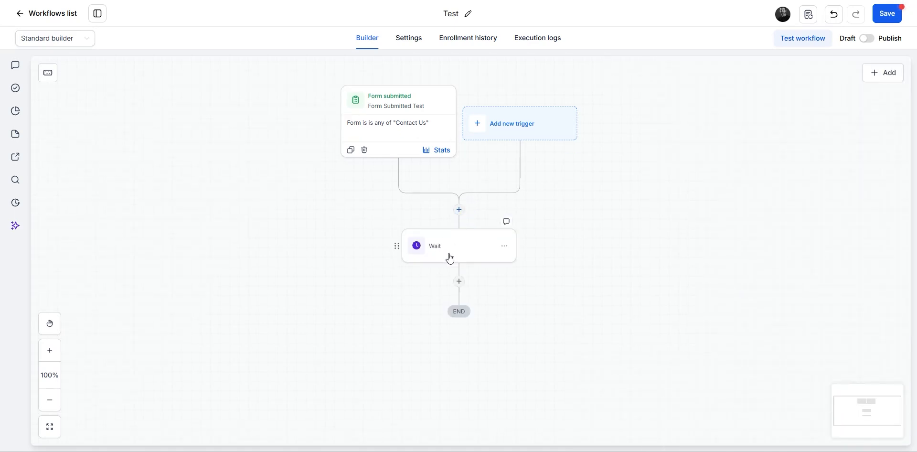
{"action": "left_click", "coordinate": [459, 281]}
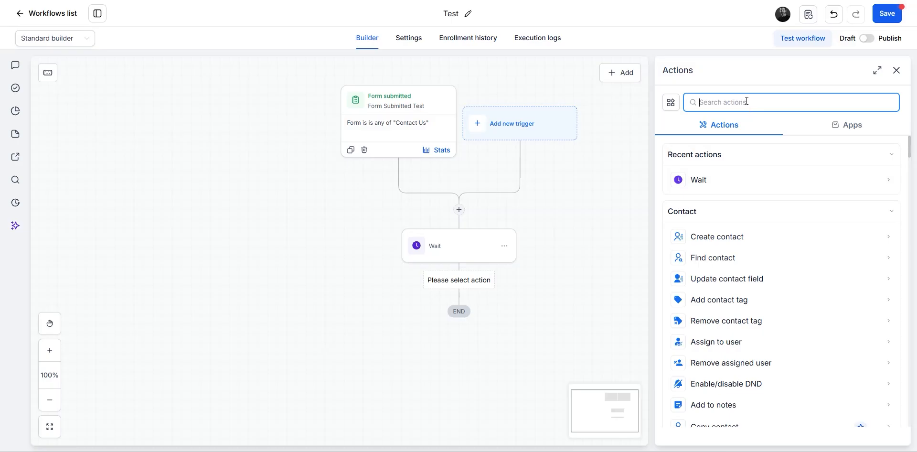
Step: Add a Send email action after the Wait step, found by searching 'emai'
{"action": "type", "text": "email"}
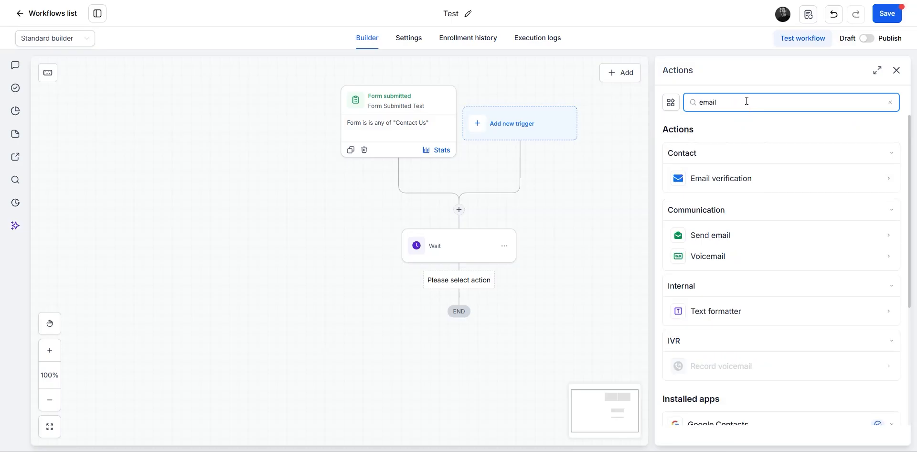
{"action": "left_click", "coordinate": [721, 240]}
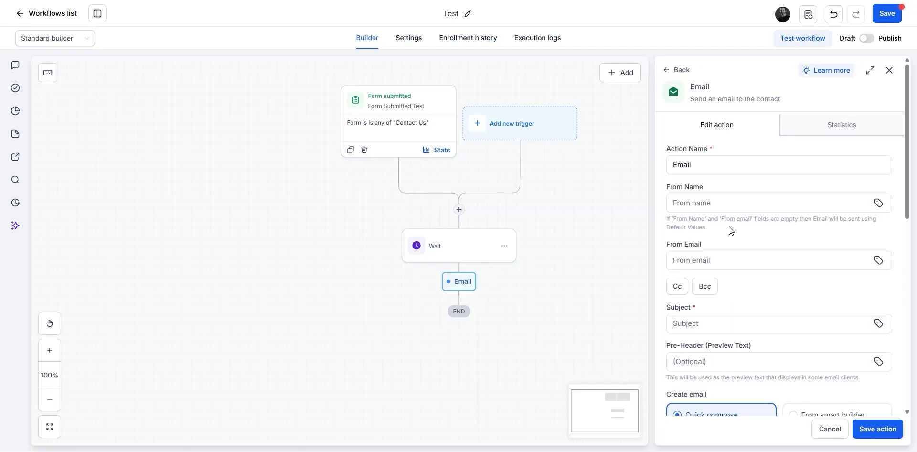
{"action": "left_click", "coordinate": [703, 167]}
{"action": "left_click", "coordinate": [775, 246]}
{"action": "scroll", "coordinate": [792, 225], "scroll_direction": "down", "scroll_amount": 3}
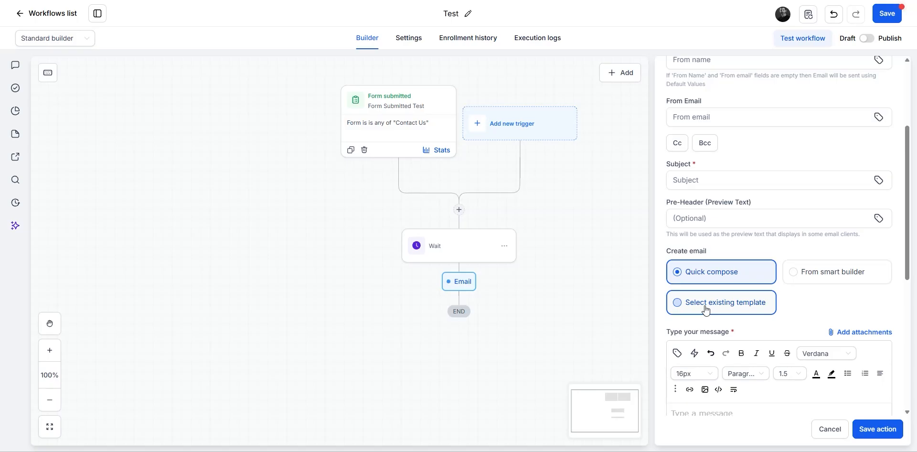
{"action": "scroll", "coordinate": [863, 350], "scroll_direction": "up", "scroll_amount": 3}
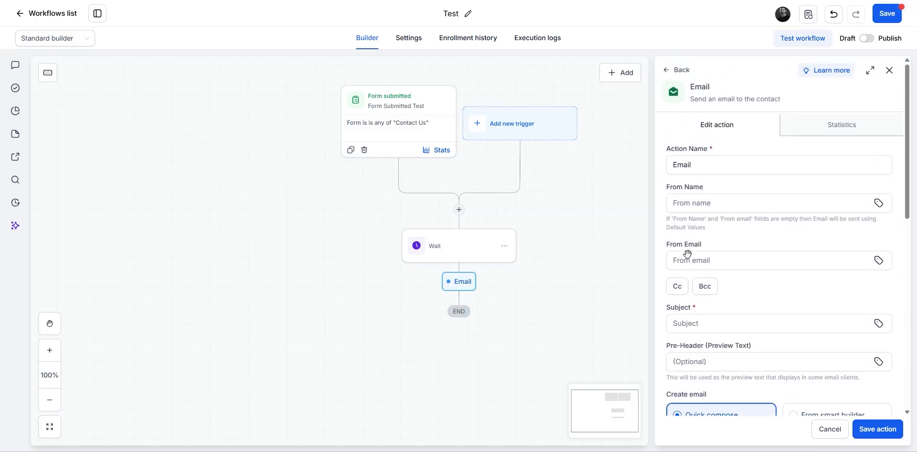
{"action": "scroll", "coordinate": [687, 254], "scroll_direction": "down", "scroll_amount": 7}
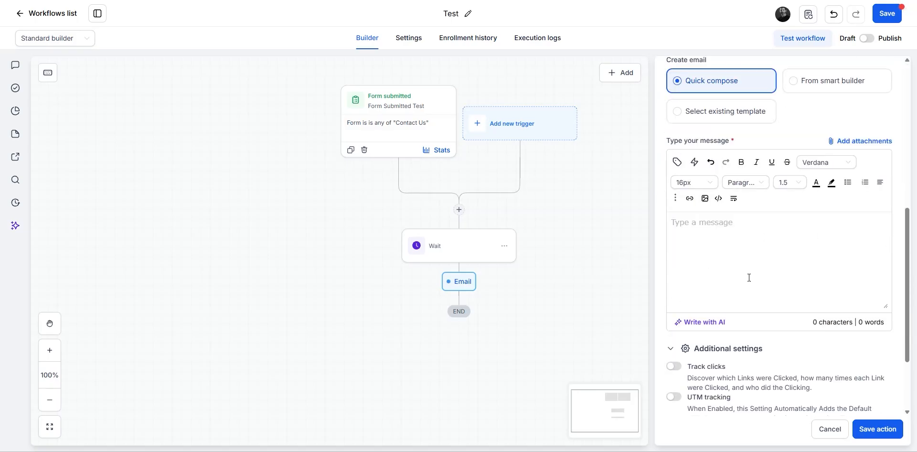
{"action": "scroll", "coordinate": [807, 305], "scroll_direction": "up", "scroll_amount": 7}
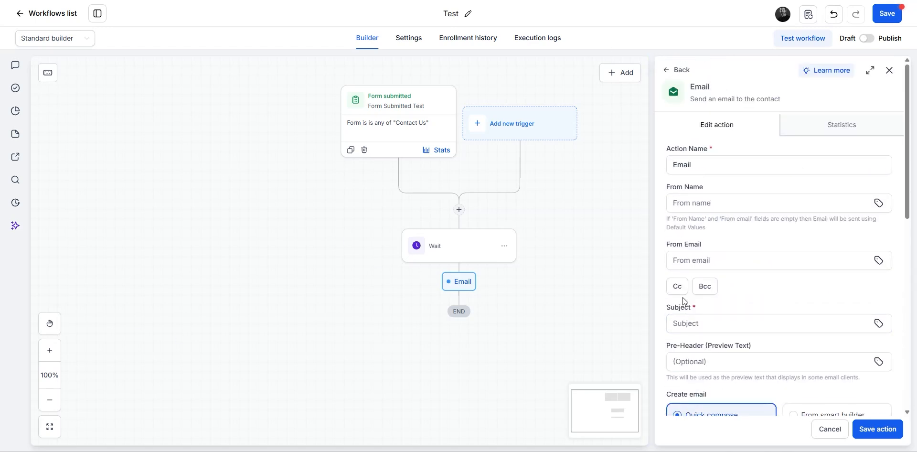
{"action": "scroll", "coordinate": [770, 251], "scroll_direction": "down", "scroll_amount": 4}
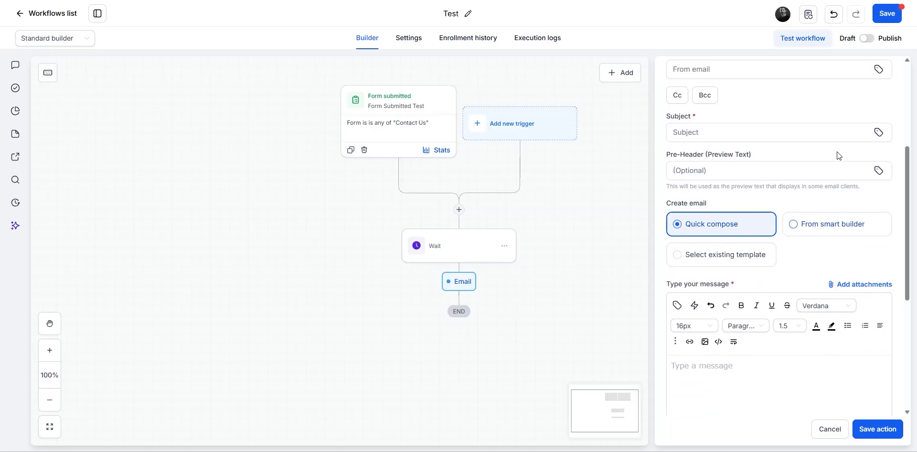
Step: Use the Automation Test template for the email with Sync Edits to Template on
{"action": "left_click", "coordinate": [681, 260]}
{"action": "scroll", "coordinate": [730, 265], "scroll_direction": "down", "scroll_amount": 2}
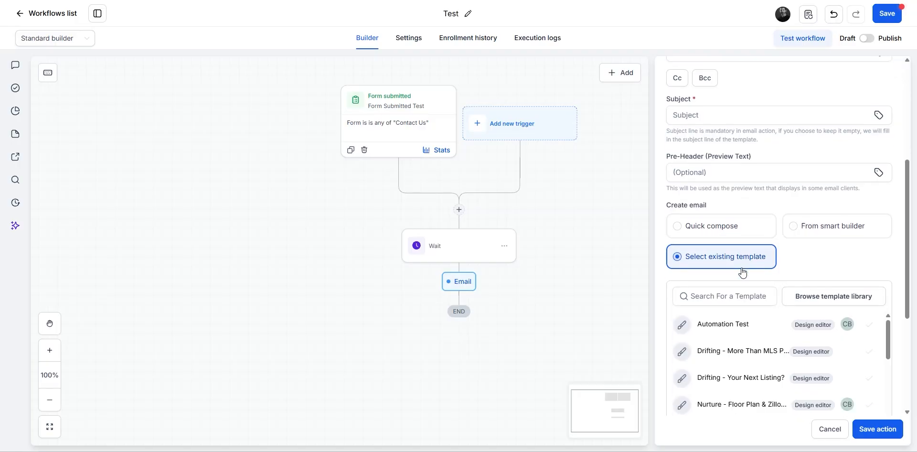
{"action": "left_click", "coordinate": [720, 246]}
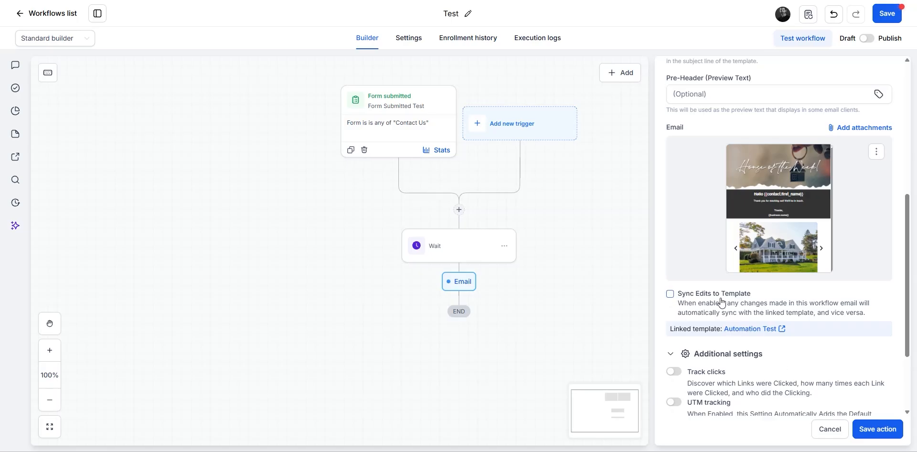
{"action": "left_click", "coordinate": [670, 293]}
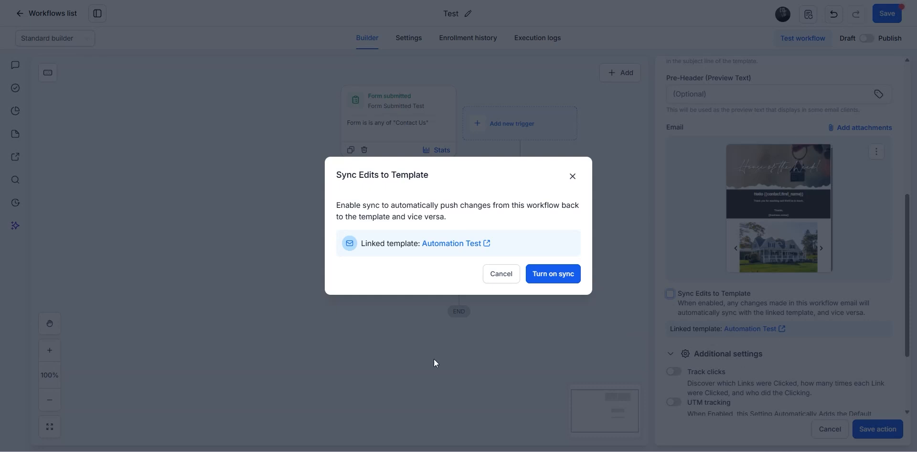
{"action": "left_click", "coordinate": [558, 273]}
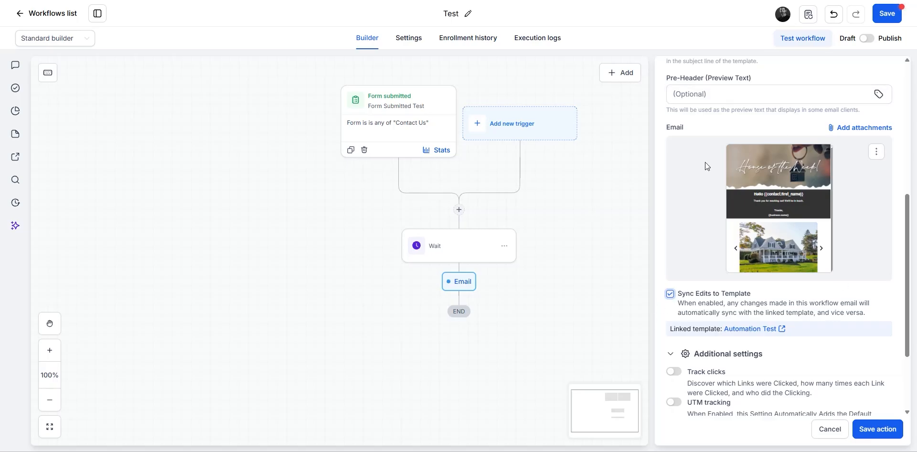
{"action": "scroll", "coordinate": [769, 233], "scroll_direction": "up", "scroll_amount": 4}
{"action": "scroll", "coordinate": [740, 346], "scroll_direction": "up", "scroll_amount": 2}
Step: Set subject 'Test Email', enter the sender's name and email address, and save
{"action": "left_click", "coordinate": [706, 324]}
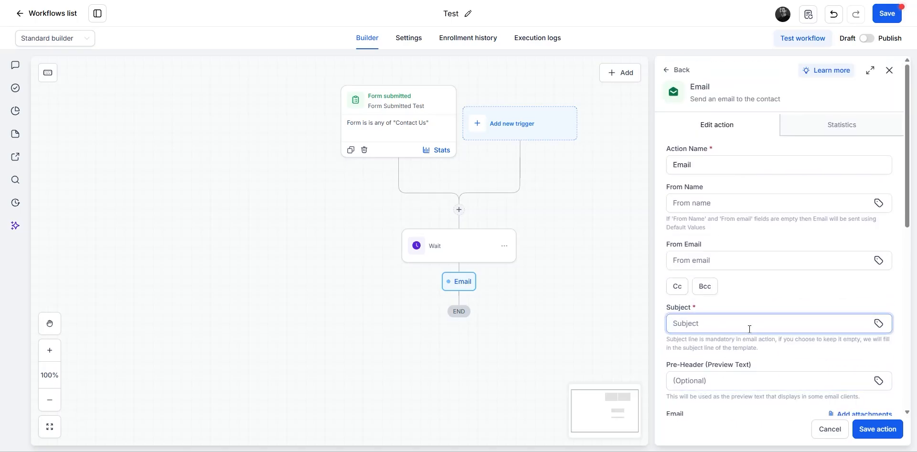
{"action": "type", "text": "Test Email"}
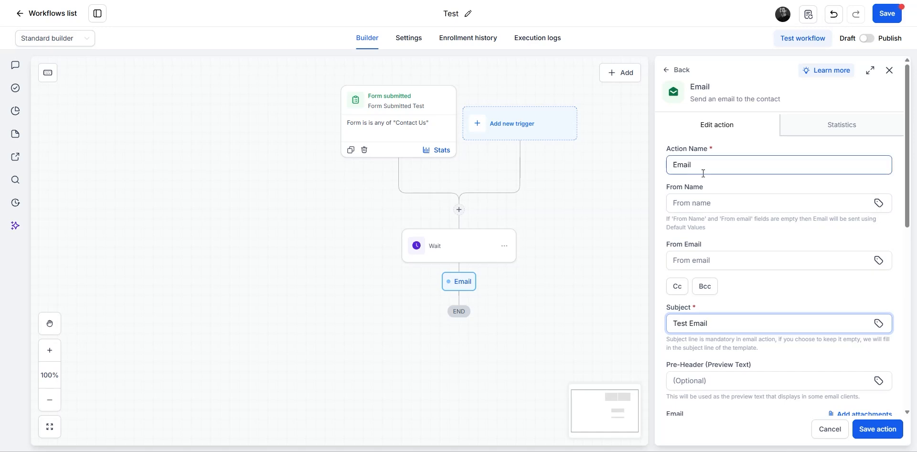
{"action": "left_click", "coordinate": [787, 200]}
{"action": "type", "text": "Chad Test"}
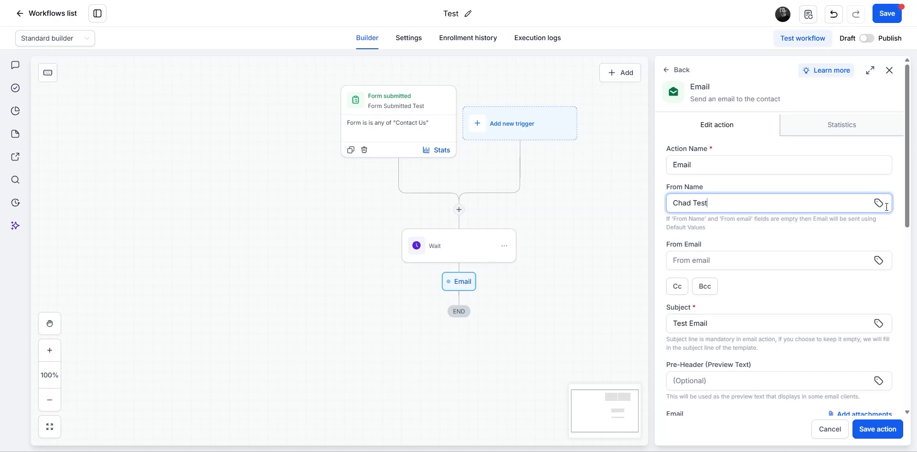
{"action": "left_click", "coordinate": [842, 257]}
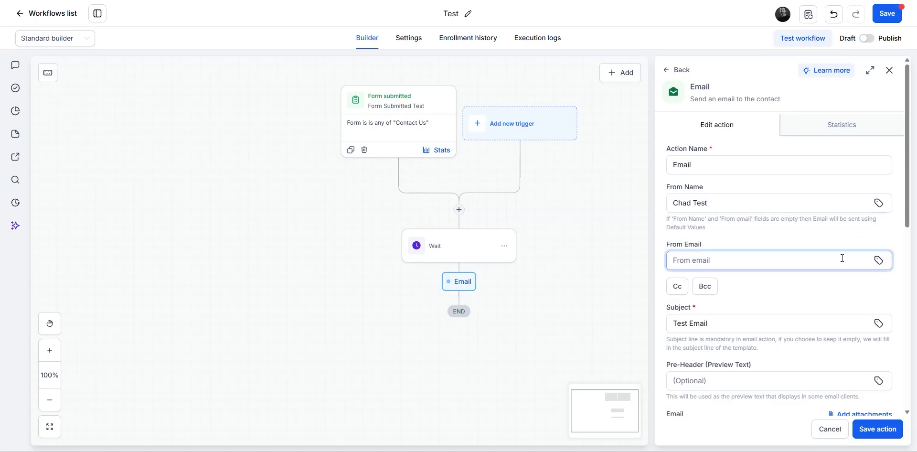
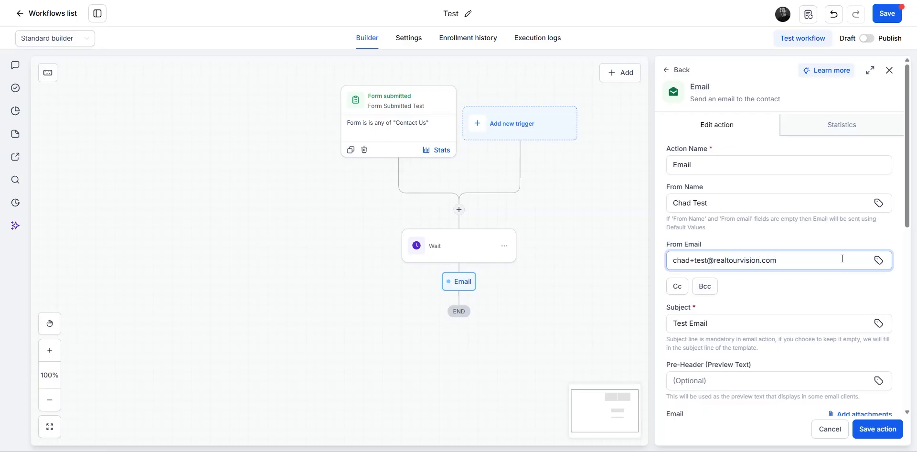
{"action": "scroll", "coordinate": [842, 258], "scroll_direction": "down", "scroll_amount": 4}
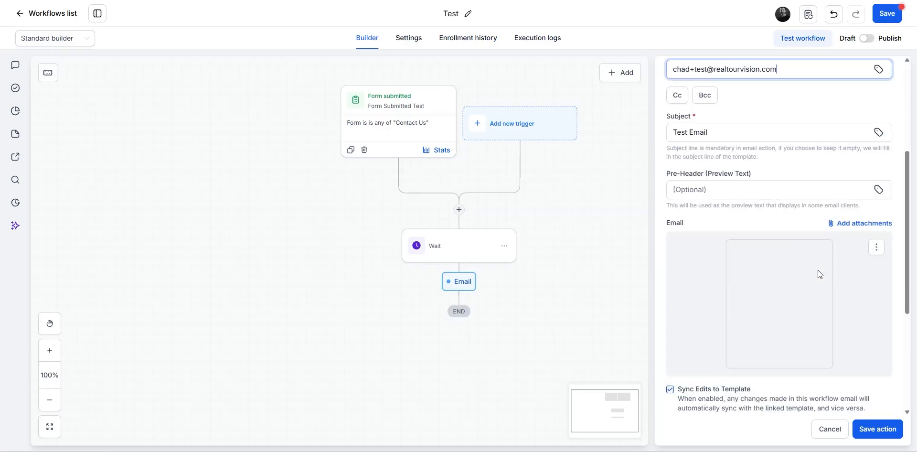
{"action": "left_click", "coordinate": [878, 429]}
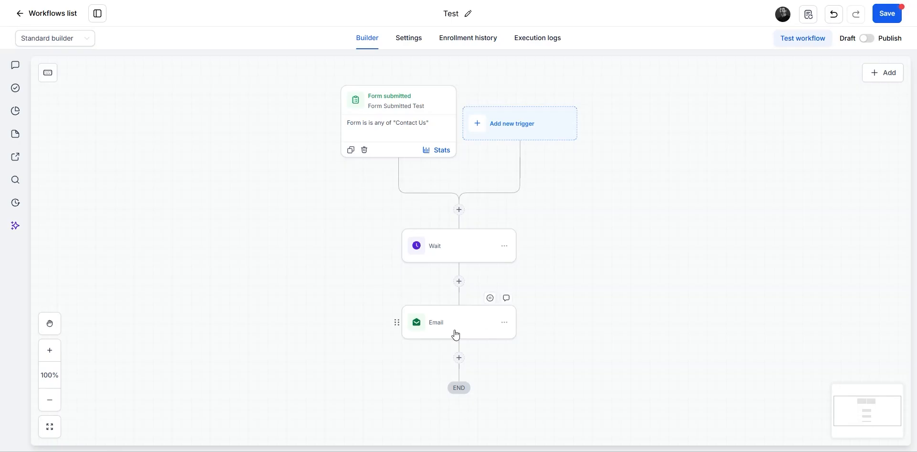
Step: Add an empty action slot below the Email node, showing the actions list
{"action": "scroll", "coordinate": [610, 276], "scroll_direction": "down", "scroll_amount": 3}
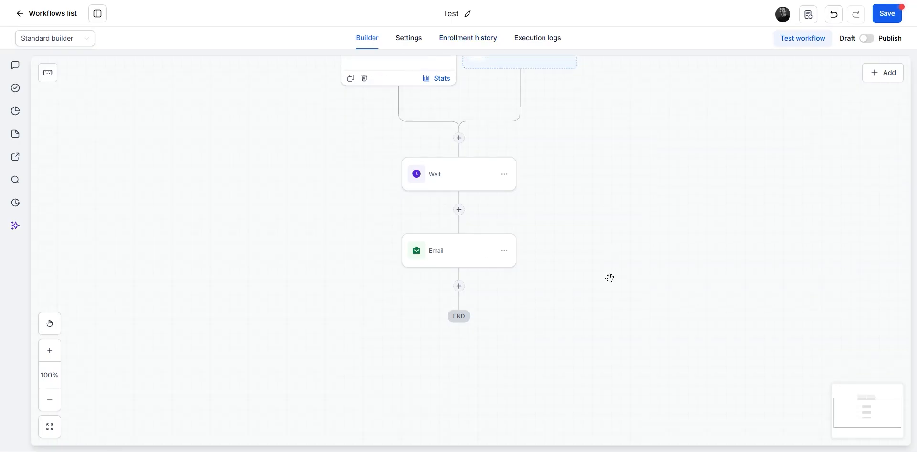
{"action": "scroll", "coordinate": [634, 296], "scroll_direction": "up", "scroll_amount": 2}
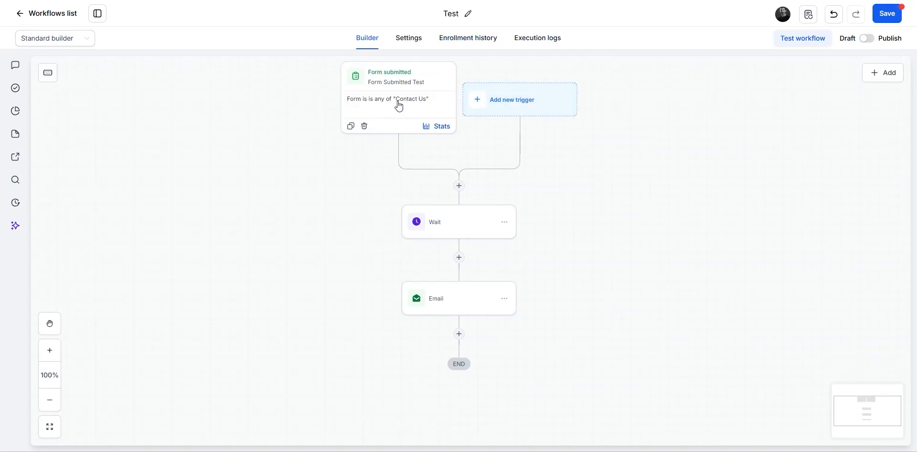
{"action": "left_click", "coordinate": [459, 333]}
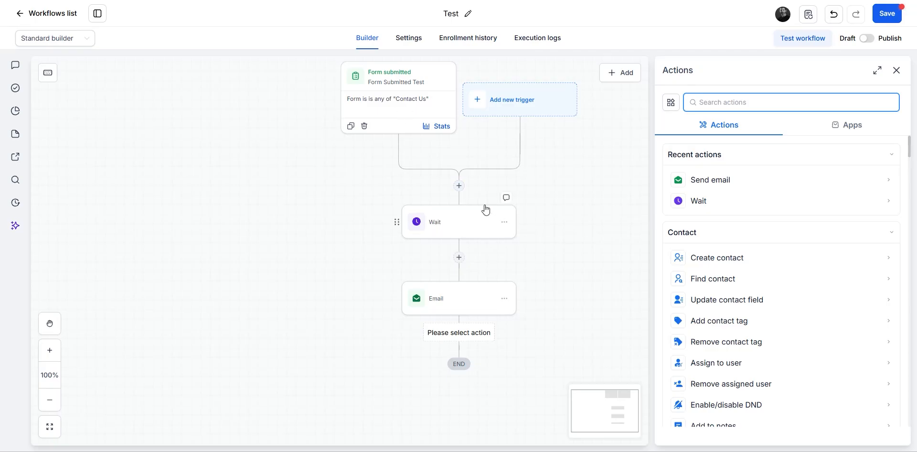
{"action": "scroll", "coordinate": [303, 266], "scroll_direction": "down", "scroll_amount": 2}
Step: Search 'tag' and add an Add contact tag action after the Email step
{"action": "left_click", "coordinate": [613, 315]}
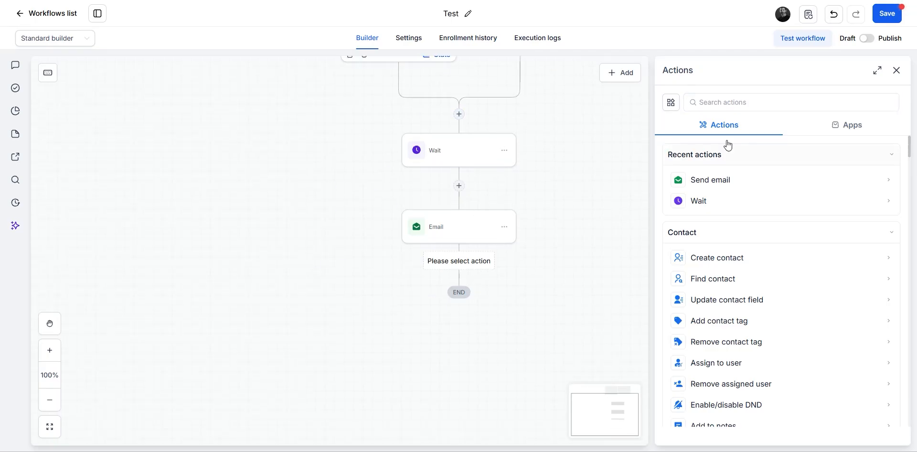
{"action": "left_click", "coordinate": [730, 101]}
{"action": "type", "text": "tag"}
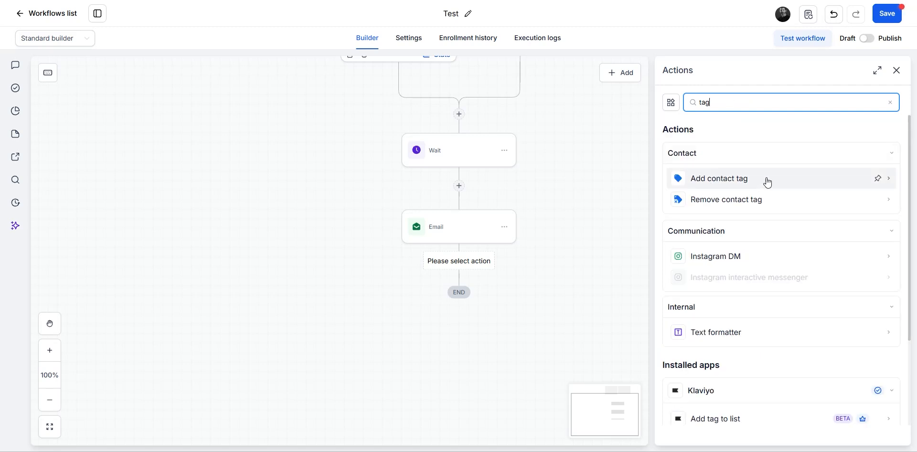
{"action": "left_click", "coordinate": [740, 180]}
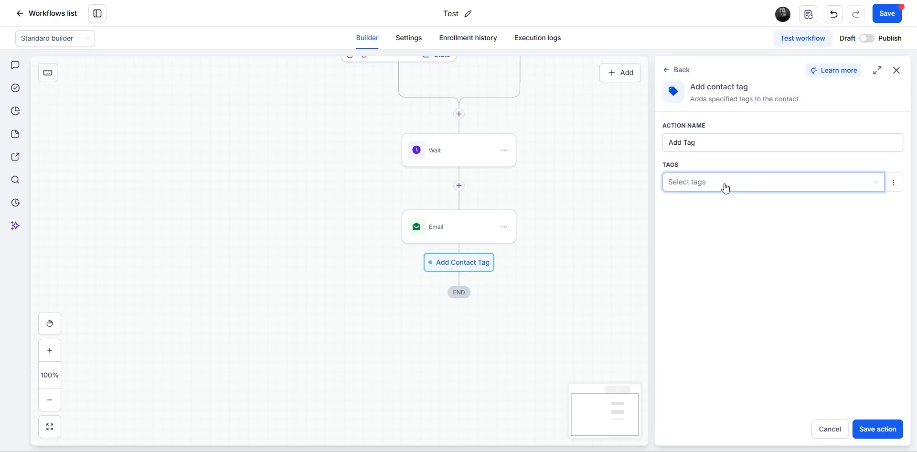
Step: Select the prospect tag instead of new client and save the tag step
{"action": "left_click", "coordinate": [722, 184]}
{"action": "scroll", "coordinate": [738, 253], "scroll_direction": "down", "scroll_amount": 2}
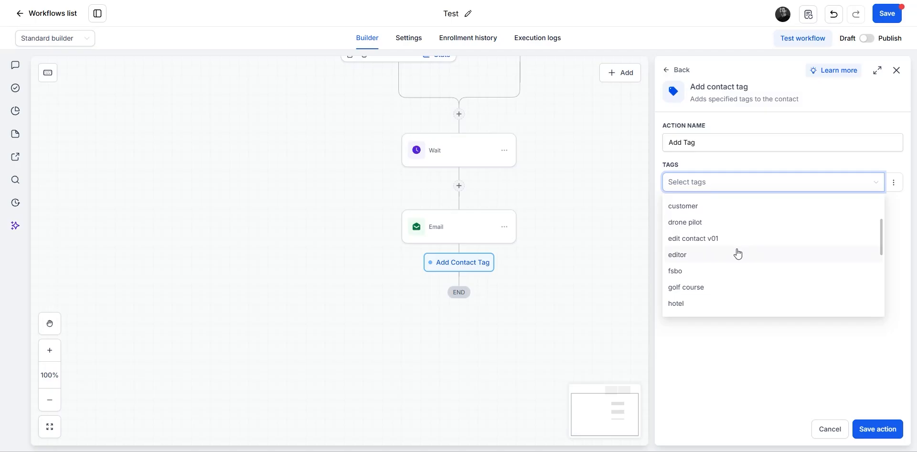
{"action": "scroll", "coordinate": [738, 254], "scroll_direction": "down", "scroll_amount": 3}
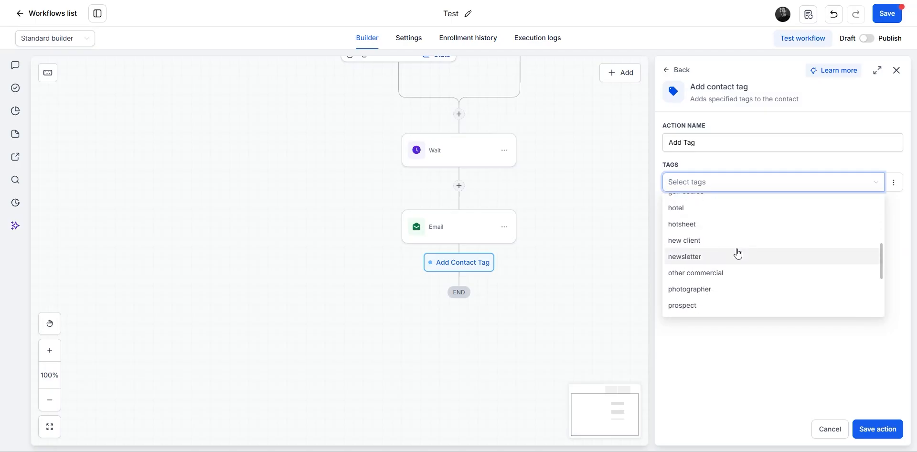
{"action": "left_click", "coordinate": [711, 245]}
{"action": "left_click", "coordinate": [709, 182]}
{"action": "left_click", "coordinate": [712, 306]}
{"action": "left_click", "coordinate": [747, 355]}
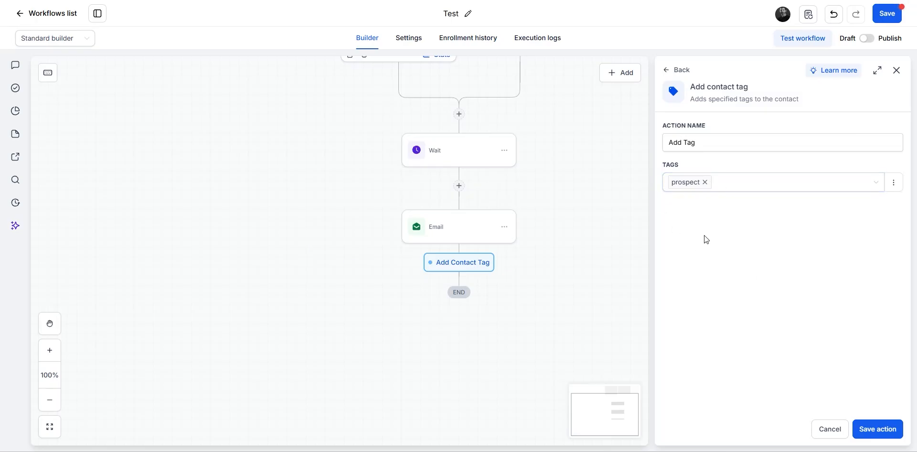
{"action": "left_click", "coordinate": [888, 431]}
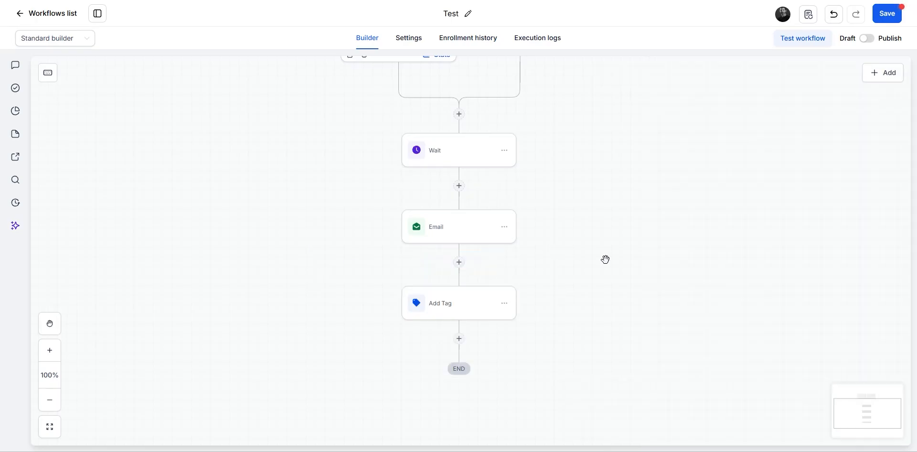
{"action": "scroll", "coordinate": [623, 234], "scroll_direction": "down", "scroll_amount": 1}
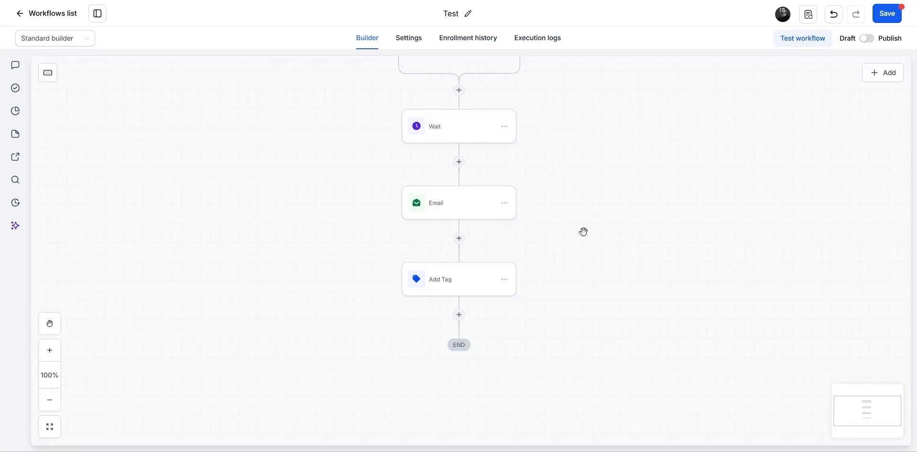
Step: Add a Wait step after Add Tag for a set period of 2 days and save it
{"action": "left_click", "coordinate": [459, 315]}
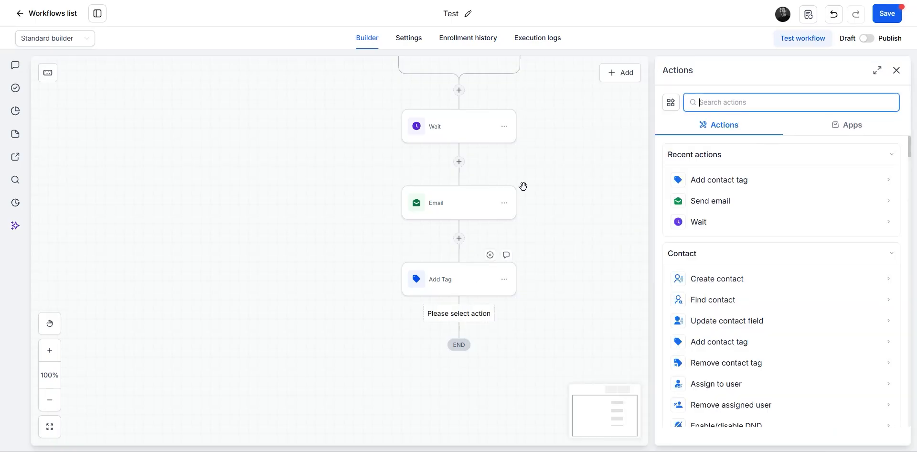
{"action": "left_click", "coordinate": [706, 229]}
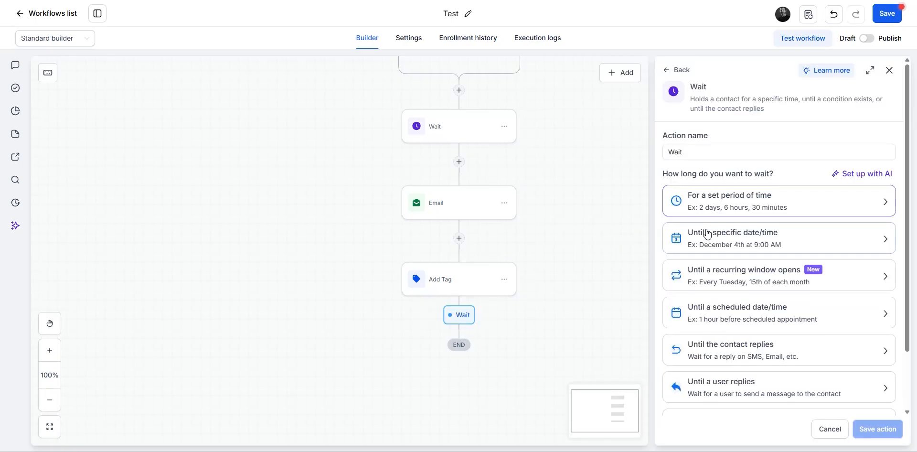
{"action": "left_click", "coordinate": [754, 203]}
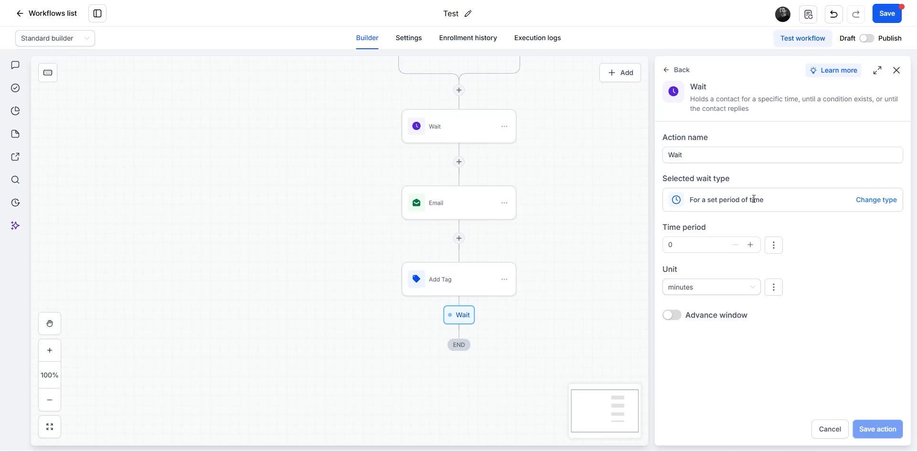
{"action": "left_click", "coordinate": [750, 244]}
{"action": "double_click", "coordinate": [692, 245]}
{"action": "type", "text": "2"}
{"action": "left_click", "coordinate": [746, 287]}
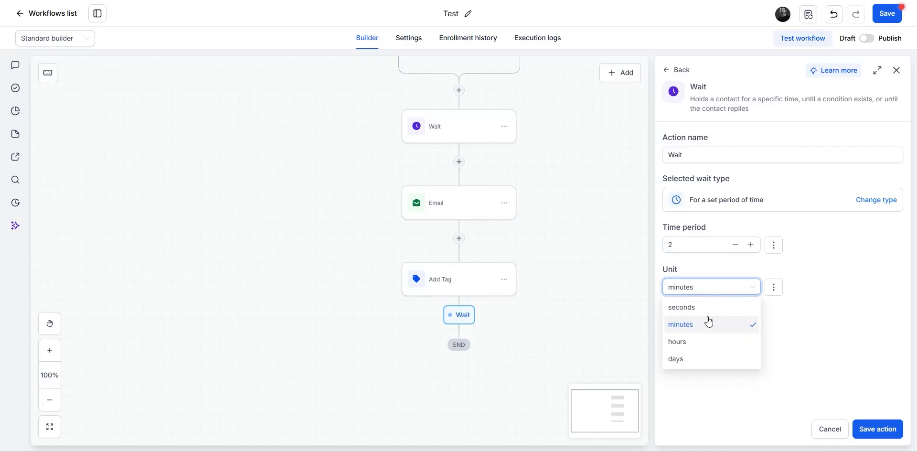
{"action": "left_click", "coordinate": [690, 359]}
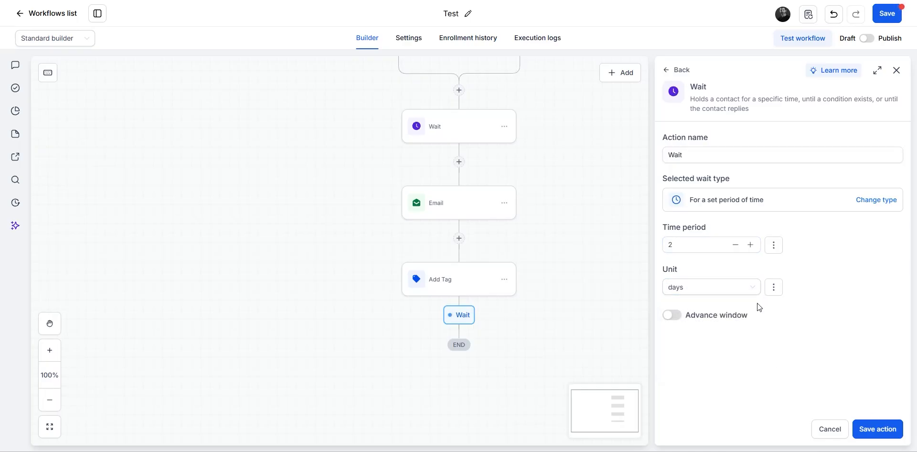
{"action": "left_click", "coordinate": [880, 432]}
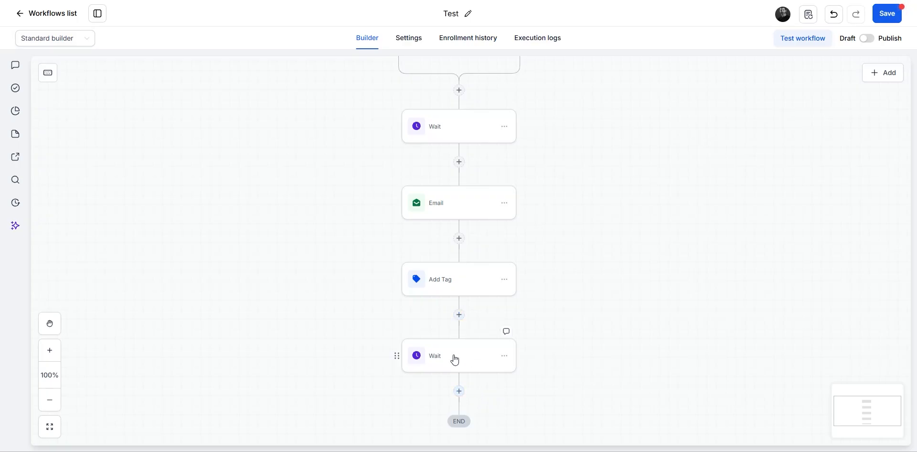
Step: Add an Add task action at the end of the workflow, after the second Wait
{"action": "left_click", "coordinate": [458, 392]}
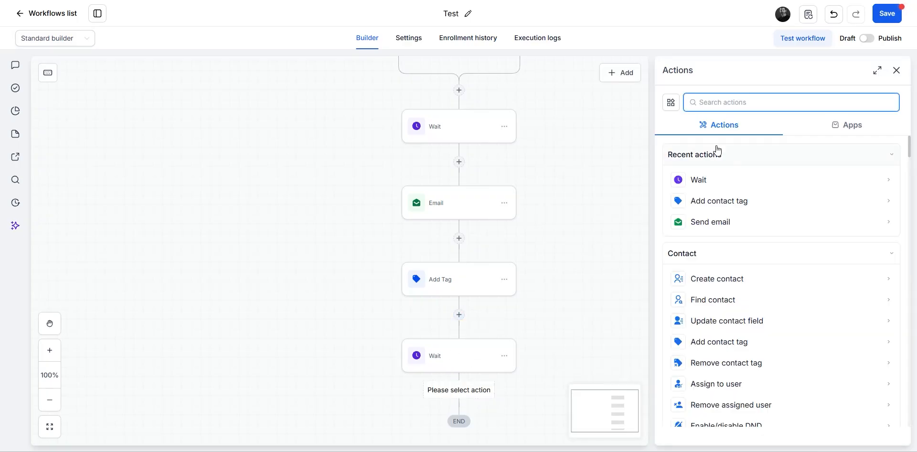
{"action": "type", "text": "remin"}
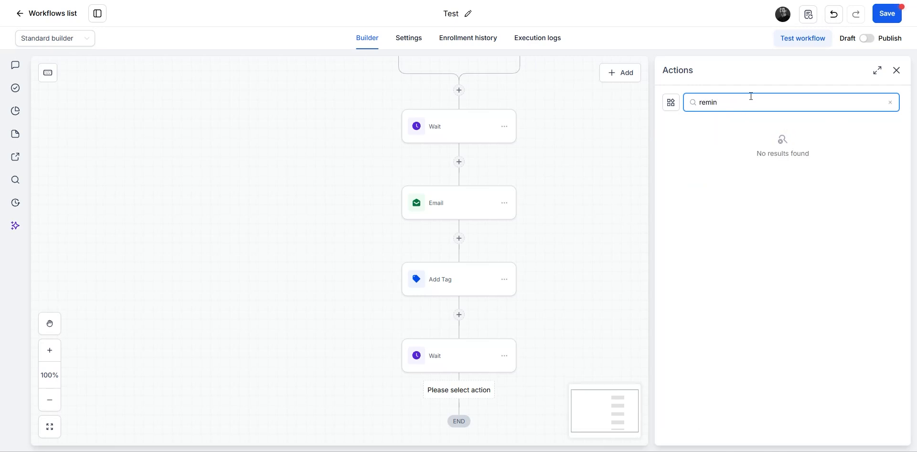
{"action": "key", "text": "BackSpace"}
{"action": "key", "text": "BackSpace"}
{"action": "key", "text": "BackSpace"}
{"action": "key", "text": "BackSpace"}
{"action": "type", "text": "task"}
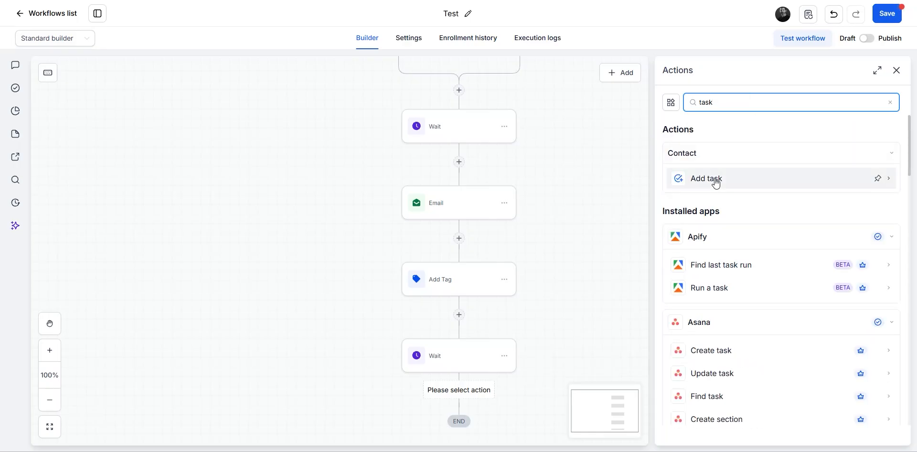
{"action": "left_click", "coordinate": [715, 182]}
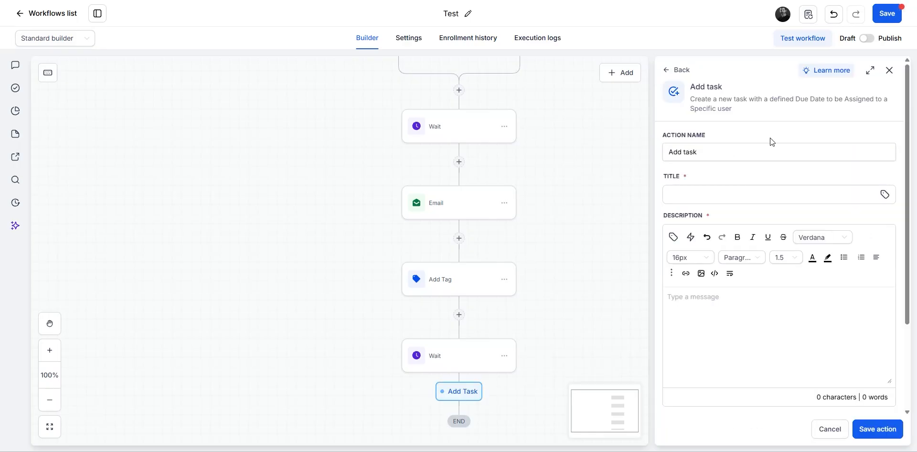
Step: Title the task 'Call this client' with the description 'Call them'
{"action": "left_click", "coordinate": [705, 196]}
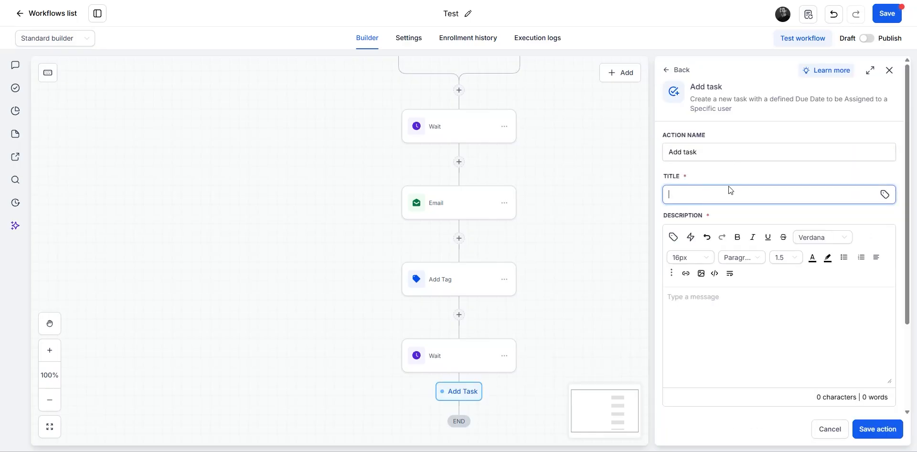
{"action": "type", "text": "Call this client"}
{"action": "left_click", "coordinate": [747, 357]}
{"action": "type", "text": "Call them"}
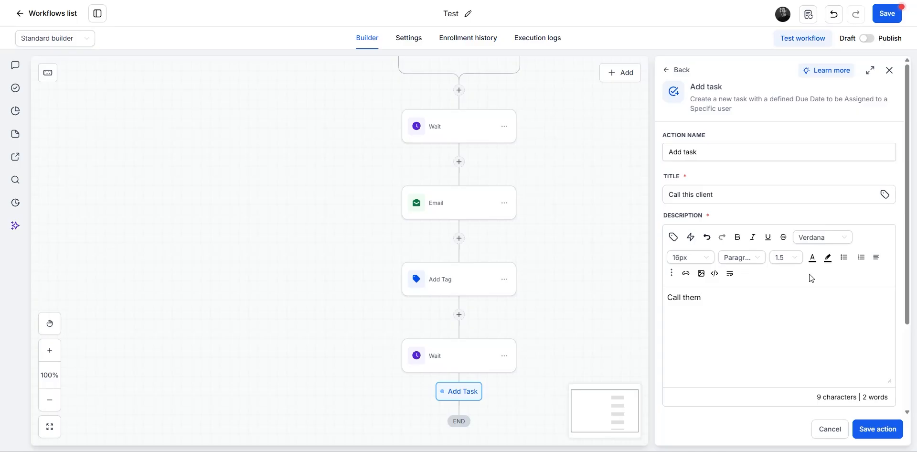
Step: Assign the task to a team member, due in 2 Days, and save the step
{"action": "scroll", "coordinate": [810, 278], "scroll_direction": "down", "scroll_amount": 3}
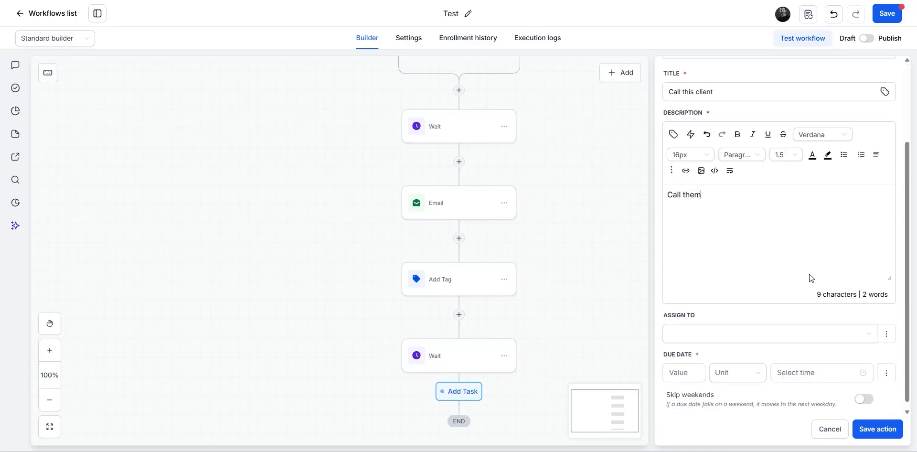
{"action": "left_click", "coordinate": [847, 321]}
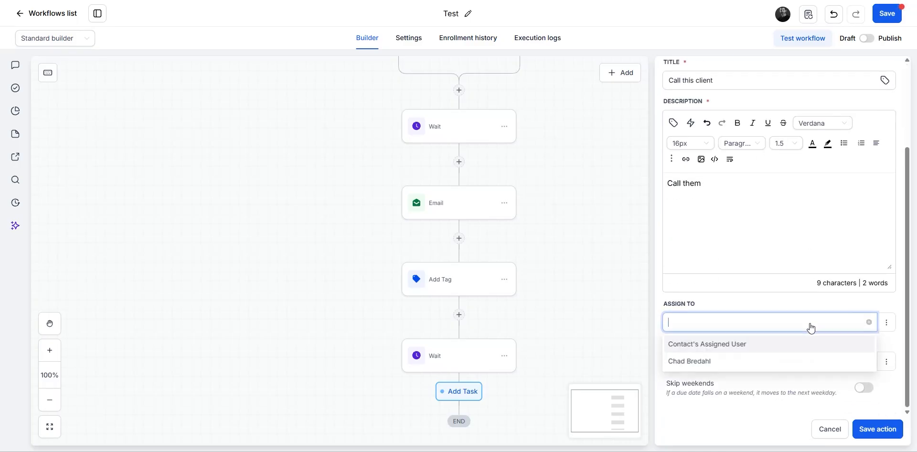
{"action": "left_click", "coordinate": [714, 367]}
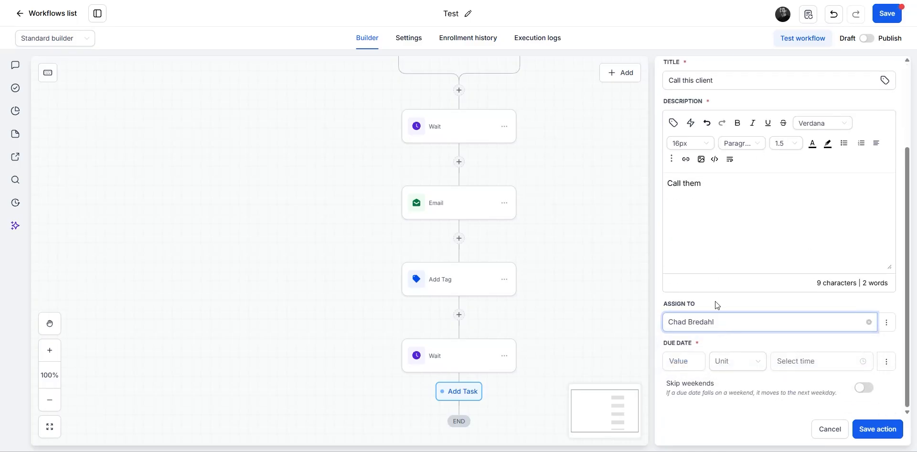
{"action": "left_click", "coordinate": [681, 362]}
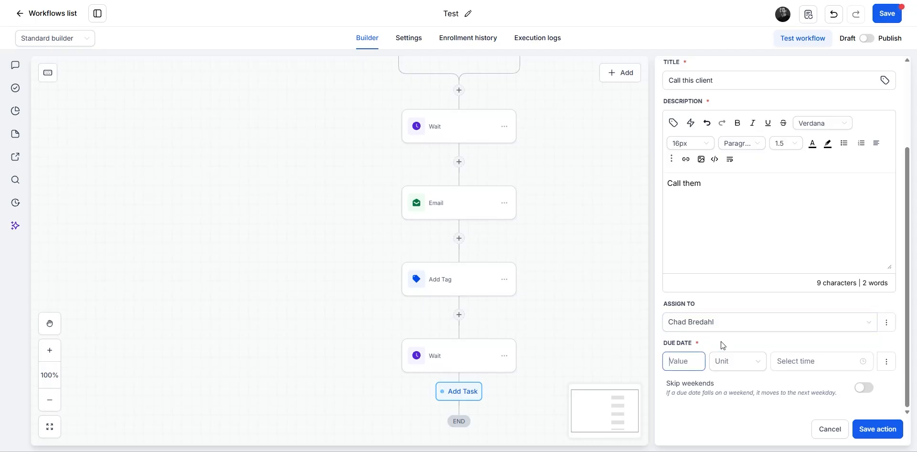
{"action": "type", "text": "2"}
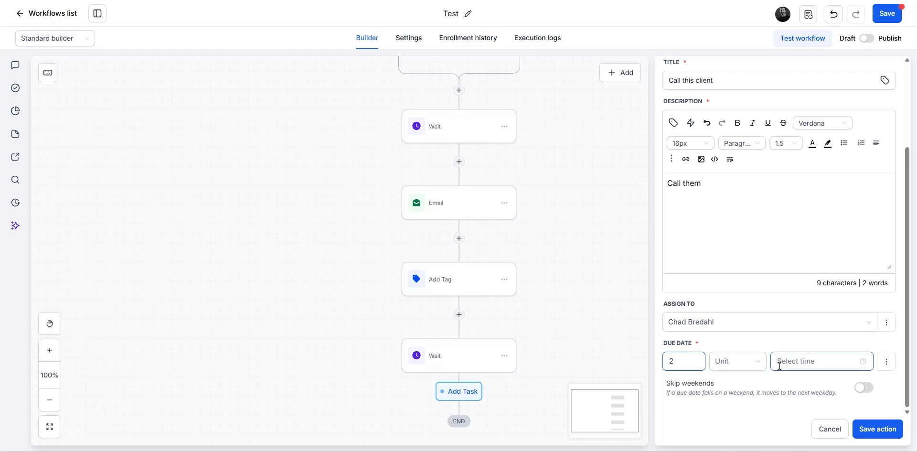
{"action": "left_click", "coordinate": [759, 365]}
{"action": "left_click", "coordinate": [734, 389]}
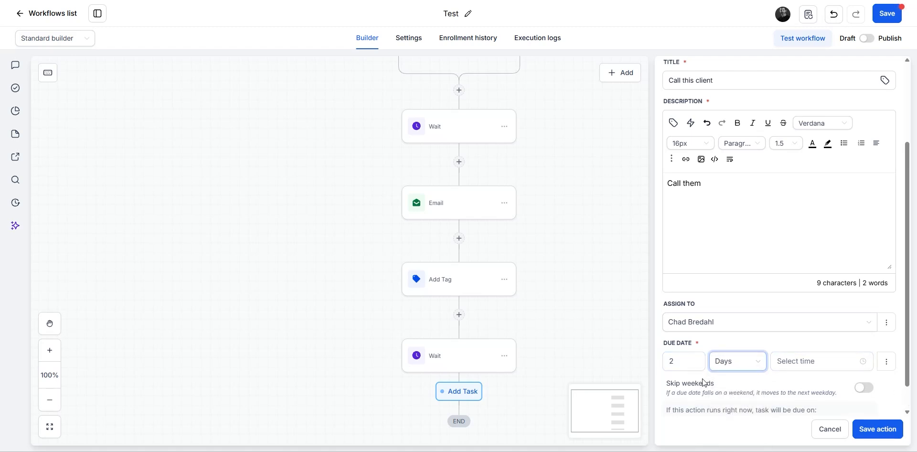
{"action": "left_click", "coordinate": [877, 430]}
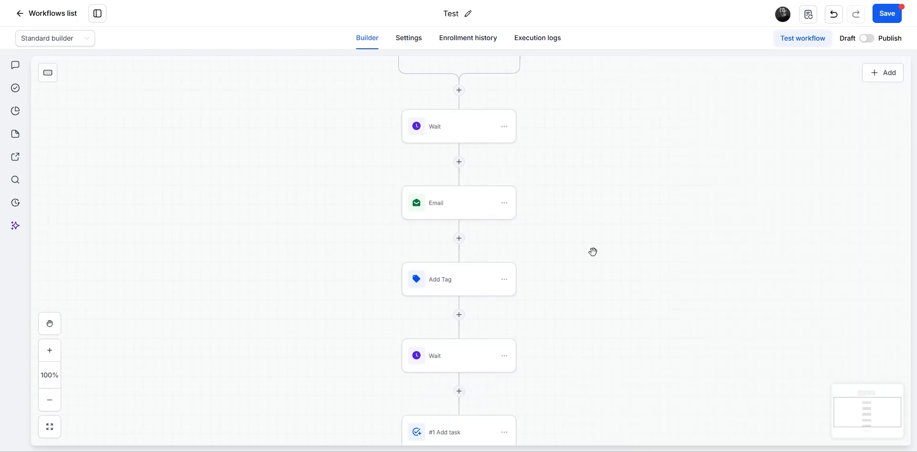
Step: Review the Email, Add Tag, Wait and Add task steps, then save the Test workflow
{"action": "scroll", "coordinate": [554, 272], "scroll_direction": "down", "scroll_amount": 2}
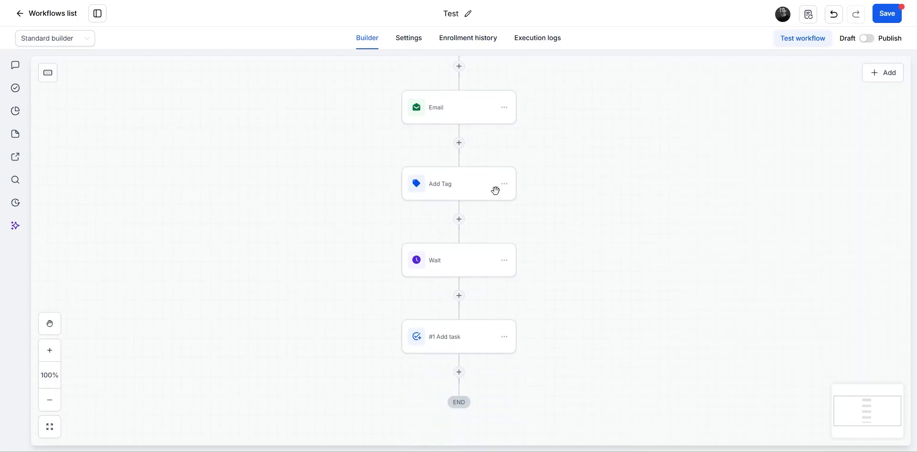
{"action": "scroll", "coordinate": [579, 246], "scroll_direction": "up", "scroll_amount": 5}
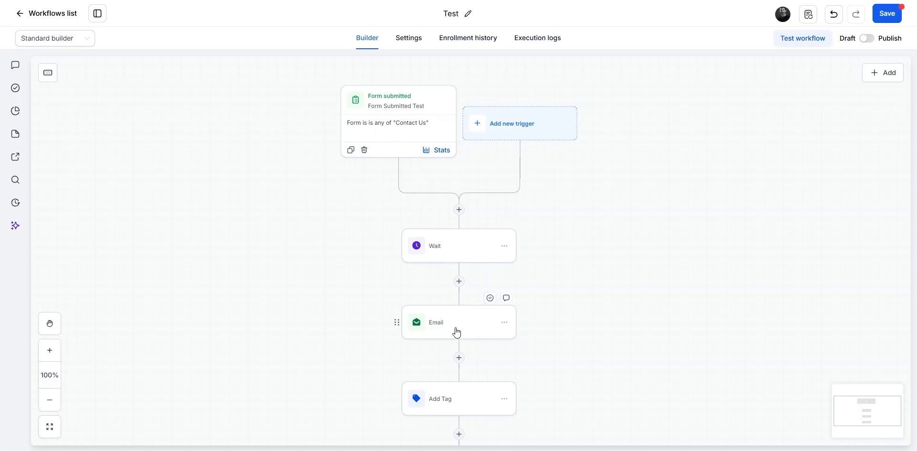
{"action": "scroll", "coordinate": [575, 273], "scroll_direction": "down", "scroll_amount": 2}
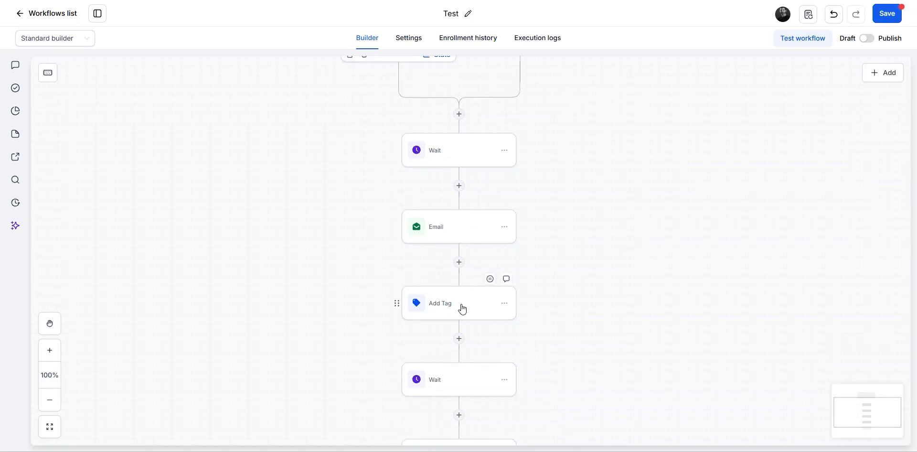
{"action": "scroll", "coordinate": [595, 299], "scroll_direction": "down", "scroll_amount": 2}
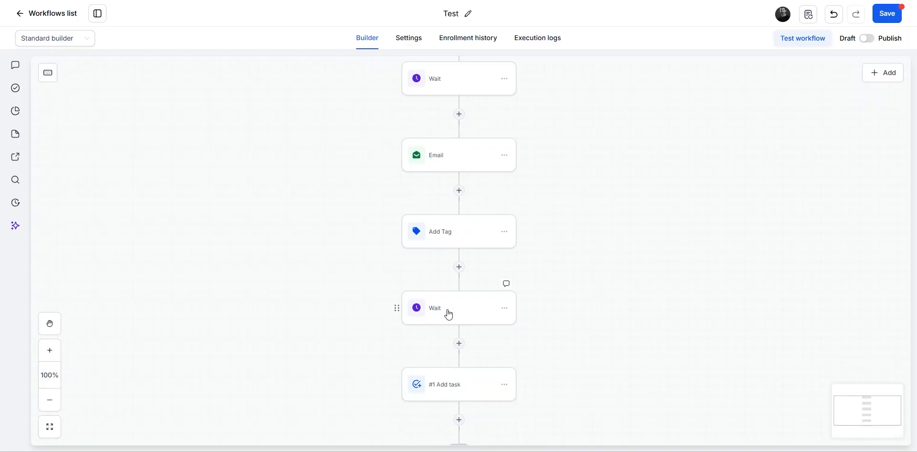
{"action": "scroll", "coordinate": [454, 389], "scroll_direction": "down", "scroll_amount": 2}
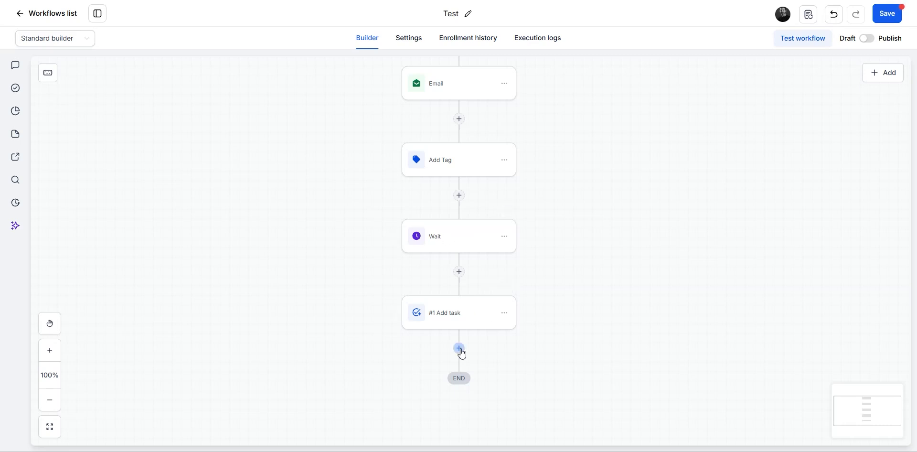
{"action": "left_click", "coordinate": [885, 16]}
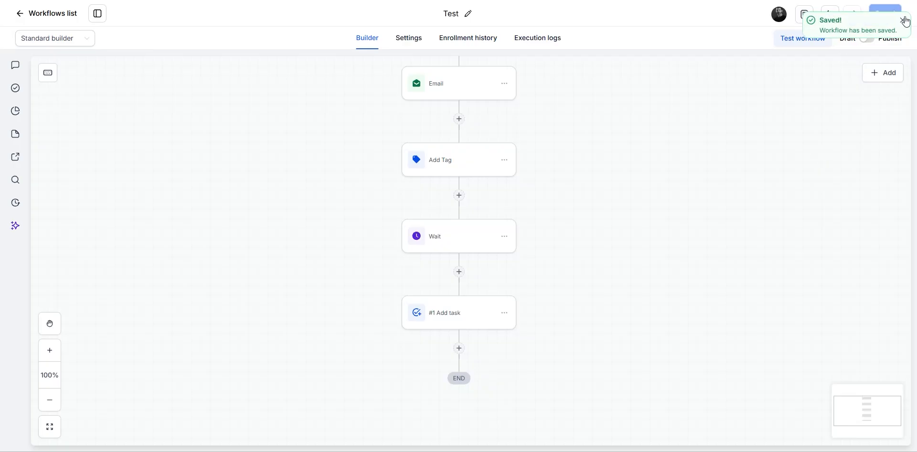
Step: Toggle the Test workflow from Draft to Publish and save it
{"action": "left_click", "coordinate": [903, 20]}
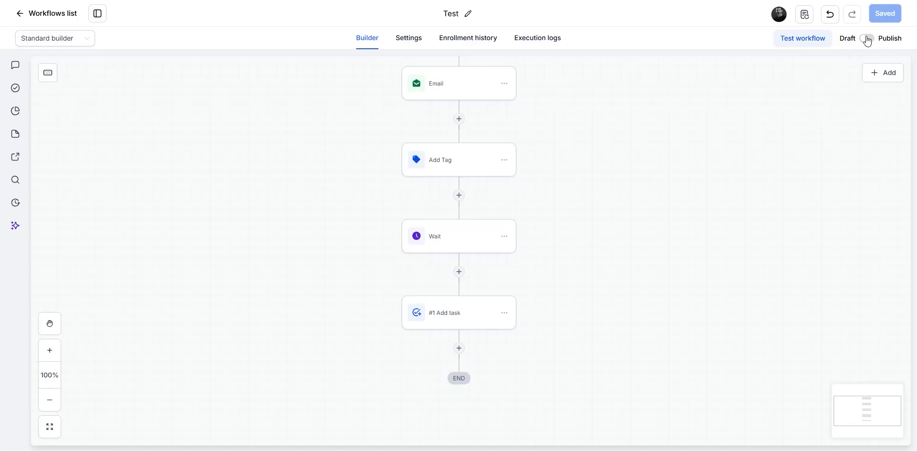
{"action": "left_click", "coordinate": [867, 38]}
{"action": "left_click", "coordinate": [889, 14]}
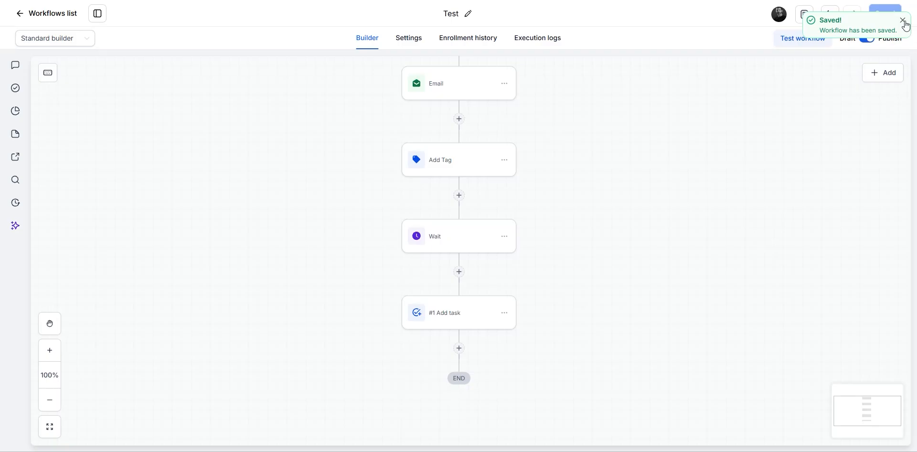
{"action": "left_click", "coordinate": [902, 20]}
{"action": "scroll", "coordinate": [238, 221], "scroll_direction": "up", "scroll_amount": 1}
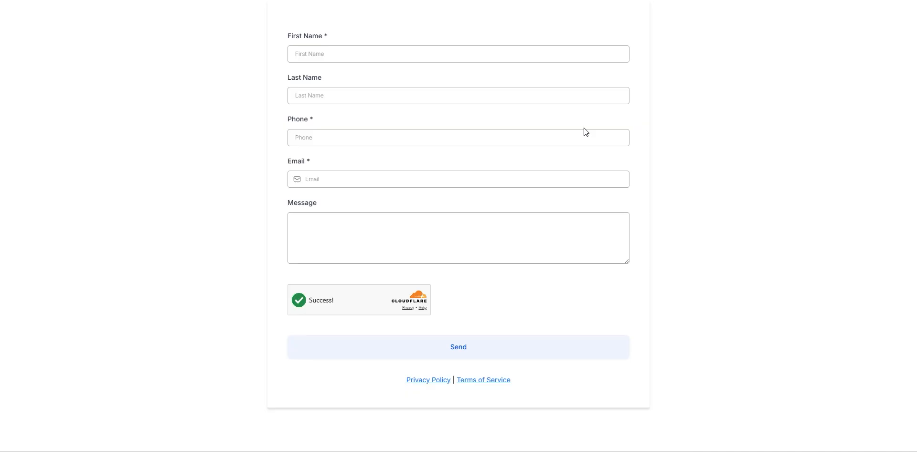
Step: Fill in the test contact's name and phone number and send the form with 'Please call later.'
{"action": "key", "text": "Tab"}
{"action": "key", "text": "Tab"}
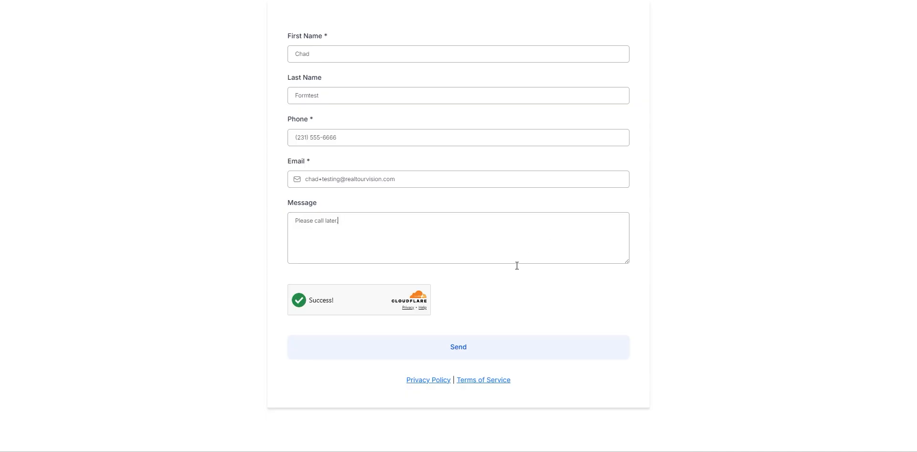
{"action": "left_click", "coordinate": [458, 351]}
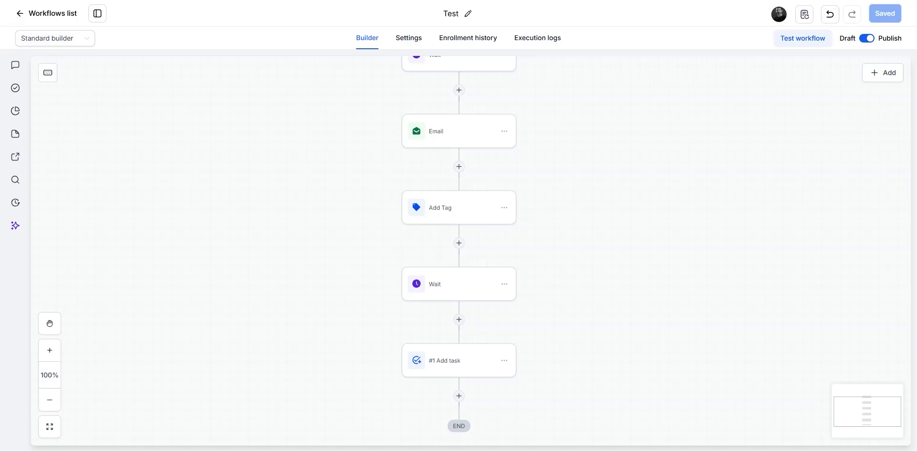
Step: Open the contact count on the second Wait step, showing the waiting test contact
{"action": "scroll", "coordinate": [250, 231], "scroll_direction": "up", "scroll_amount": 4}
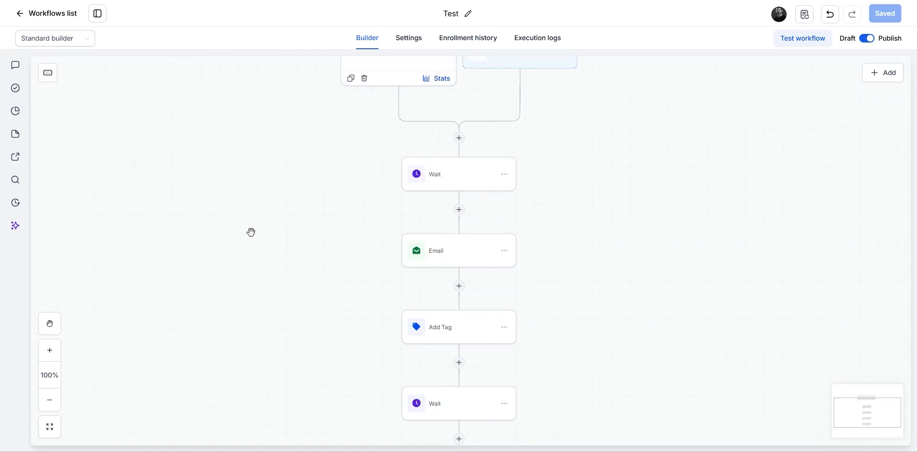
{"action": "scroll", "coordinate": [259, 234], "scroll_direction": "up", "scroll_amount": 1}
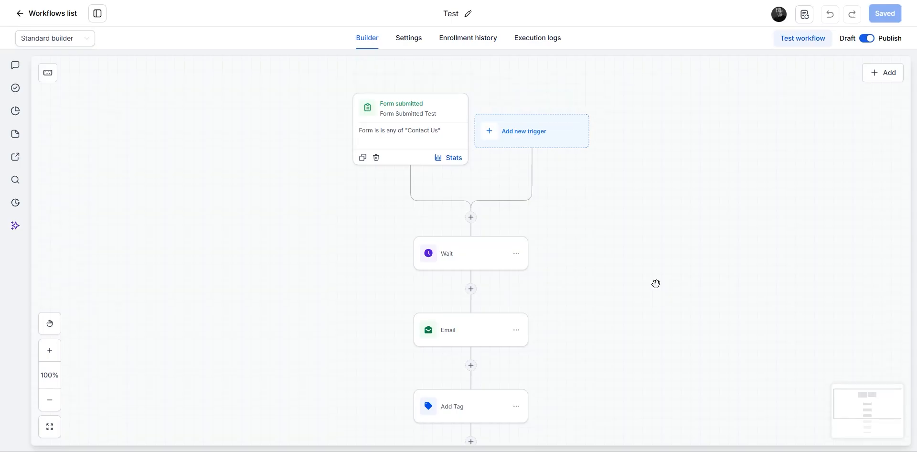
{"action": "scroll", "coordinate": [655, 284], "scroll_direction": "down", "scroll_amount": 3}
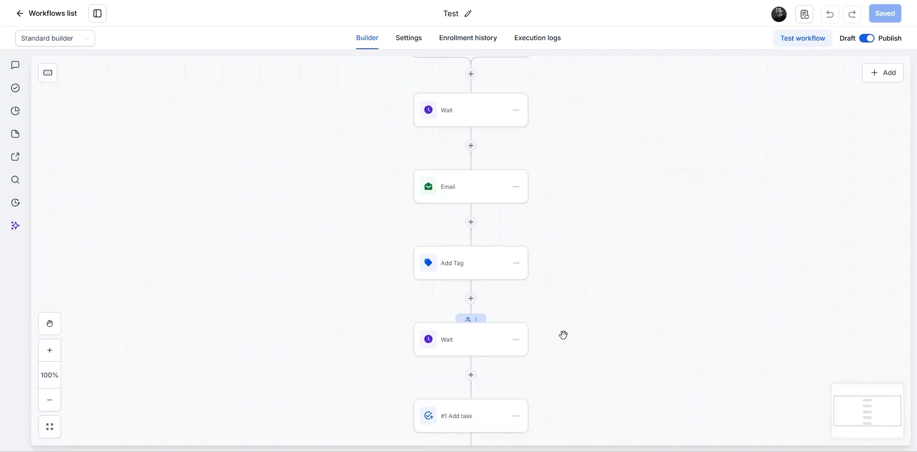
{"action": "left_click", "coordinate": [471, 320]}
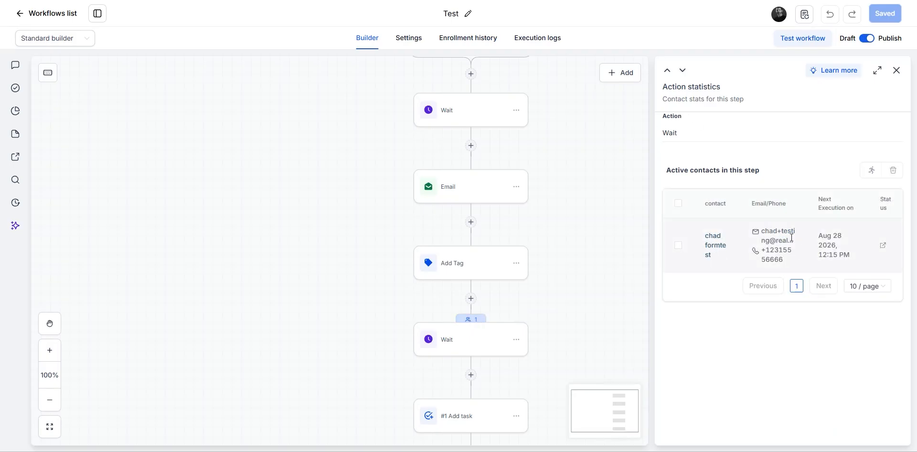
Step: Switch to the Test workflow's Enrollment history view
{"action": "scroll", "coordinate": [339, 291], "scroll_direction": "up", "scroll_amount": 3}
{"action": "scroll", "coordinate": [334, 290], "scroll_direction": "up", "scroll_amount": 3}
{"action": "scroll", "coordinate": [359, 304], "scroll_direction": "down", "scroll_amount": 4}
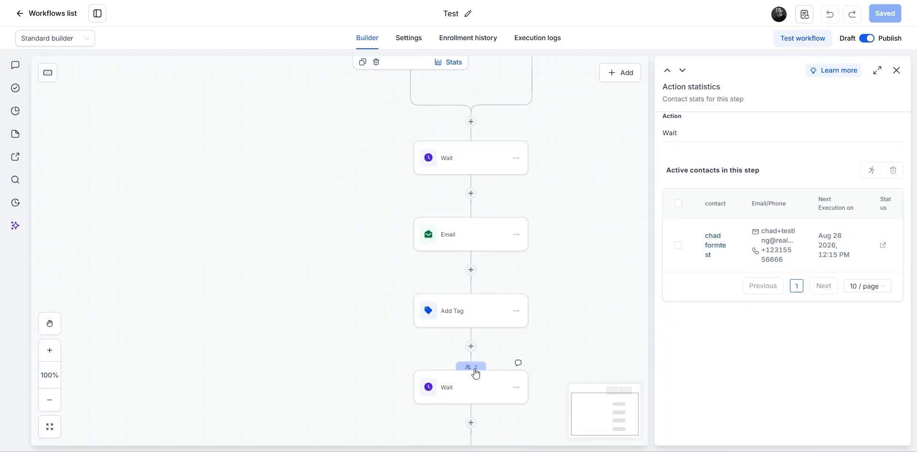
{"action": "scroll", "coordinate": [301, 244], "scroll_direction": "down", "scroll_amount": 3}
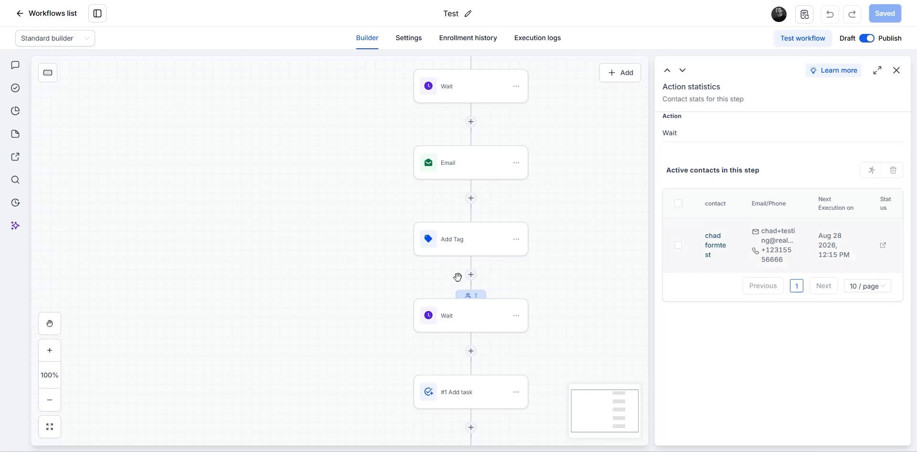
{"action": "scroll", "coordinate": [457, 277], "scroll_direction": "up", "scroll_amount": 6}
{"action": "scroll", "coordinate": [463, 316], "scroll_direction": "down", "scroll_amount": 3}
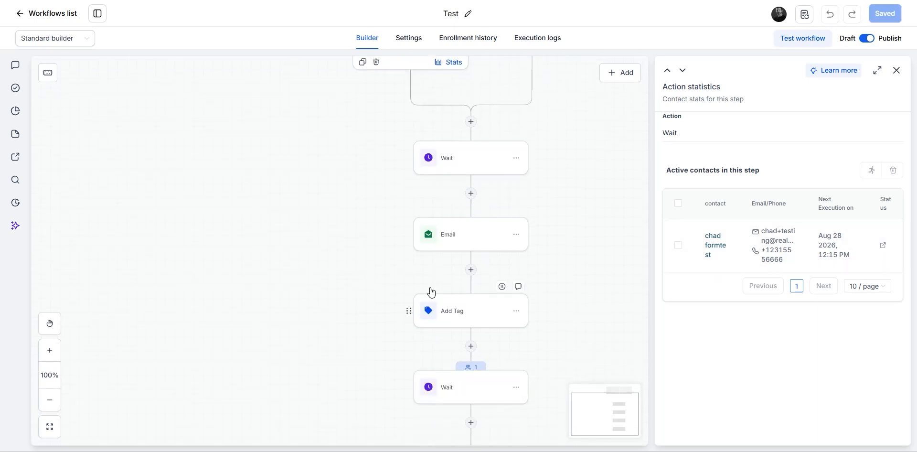
{"action": "scroll", "coordinate": [354, 346], "scroll_direction": "down", "scroll_amount": 3}
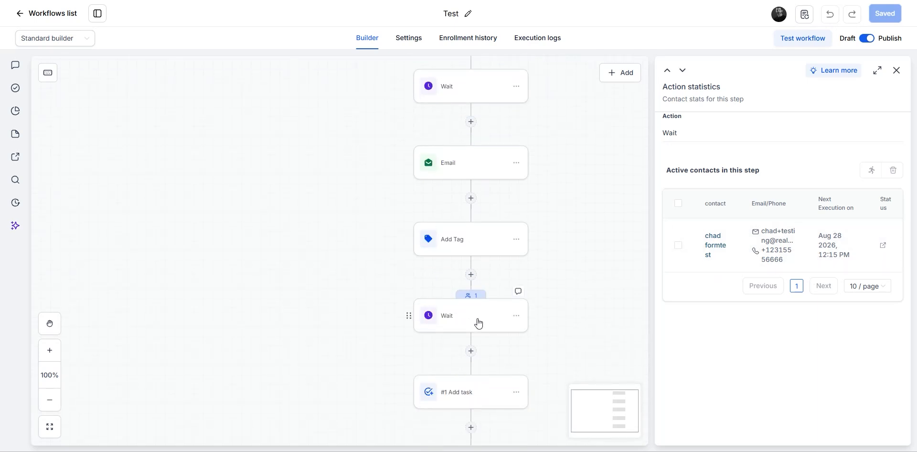
{"action": "scroll", "coordinate": [444, 250], "scroll_direction": "up", "scroll_amount": 3}
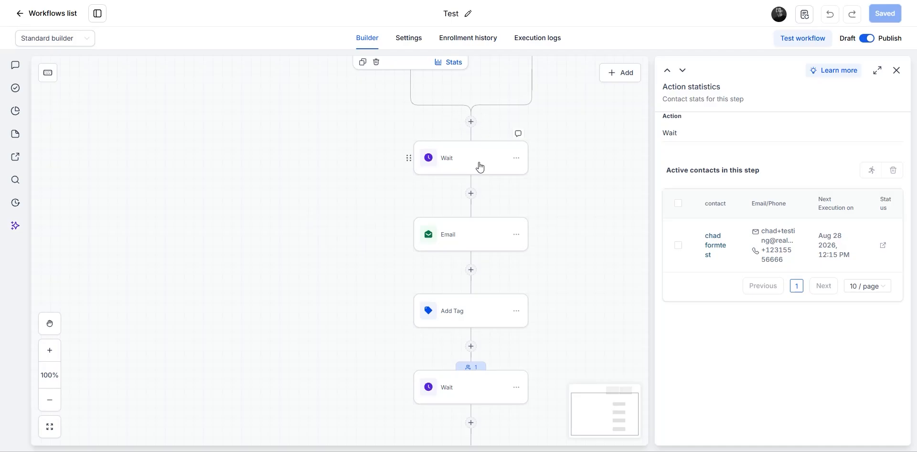
{"action": "scroll", "coordinate": [289, 215], "scroll_direction": "down", "scroll_amount": 2}
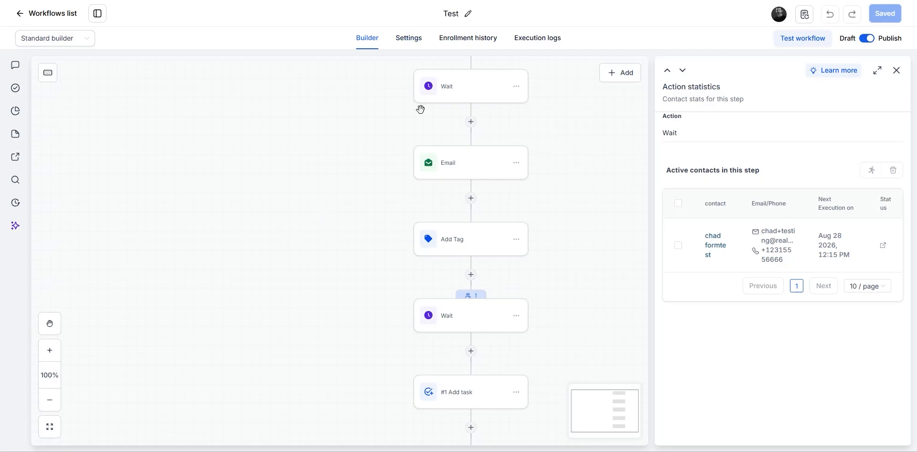
{"action": "left_click", "coordinate": [468, 38]}
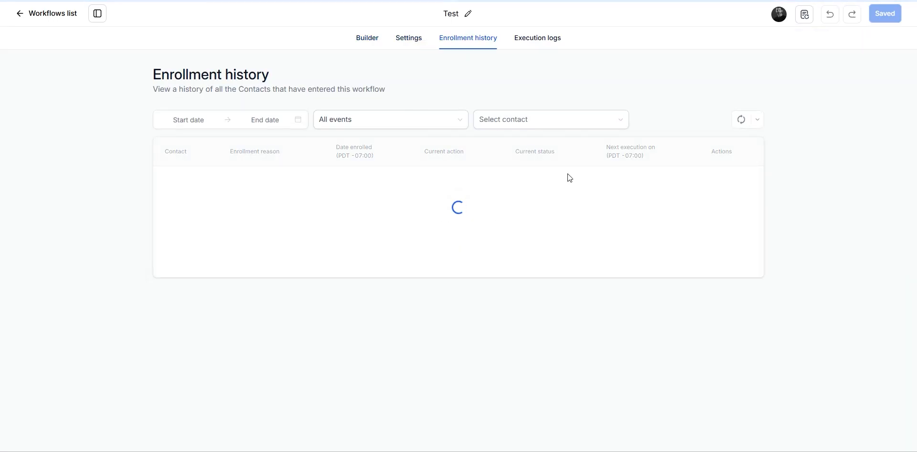
Step: Check the execution logs for the test contact, then go back to the Builder
{"action": "left_click", "coordinate": [537, 41]}
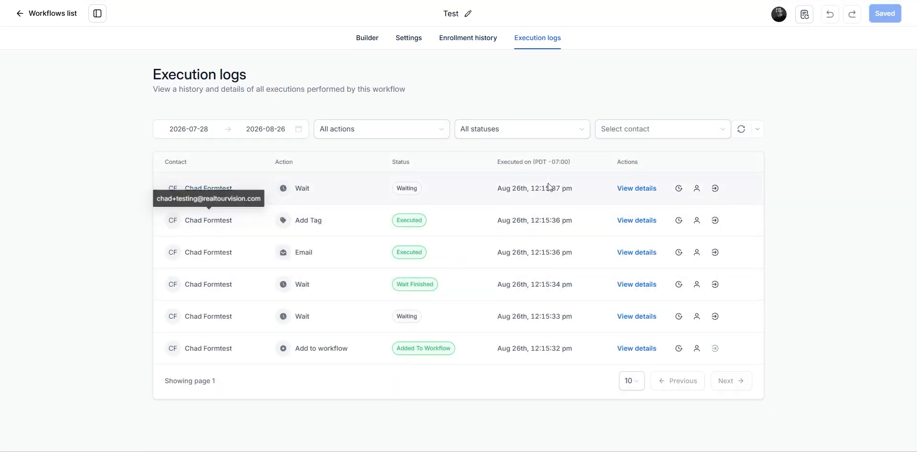
{"action": "left_click", "coordinate": [371, 38]}
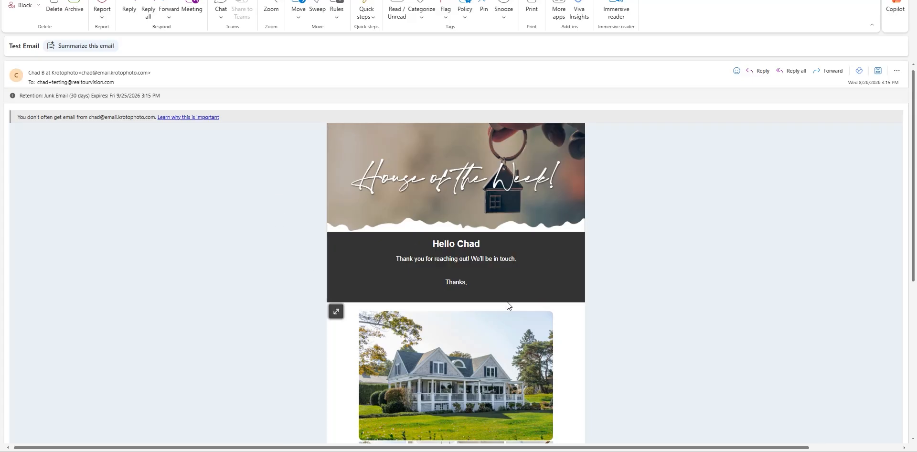
Step: Scroll the Test Email in Outlook down to its footer and back up
{"action": "scroll", "coordinate": [275, 308], "scroll_direction": "down", "scroll_amount": 5}
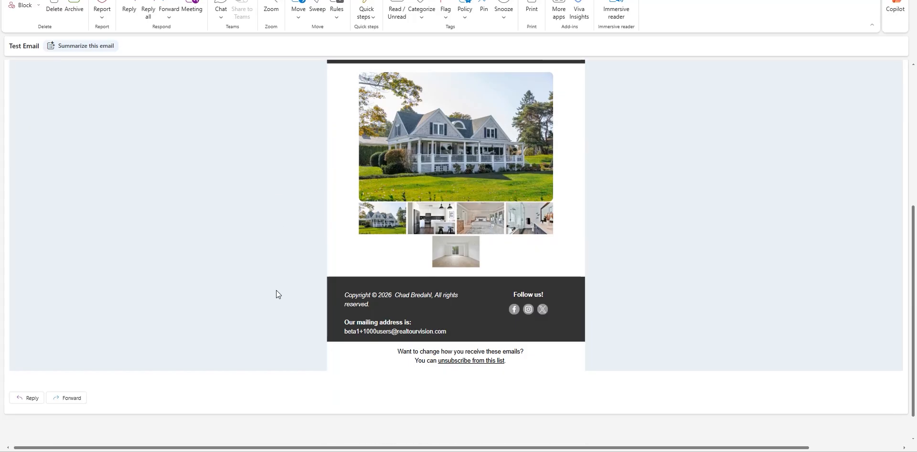
{"action": "scroll", "coordinate": [276, 290], "scroll_direction": "up", "scroll_amount": 5}
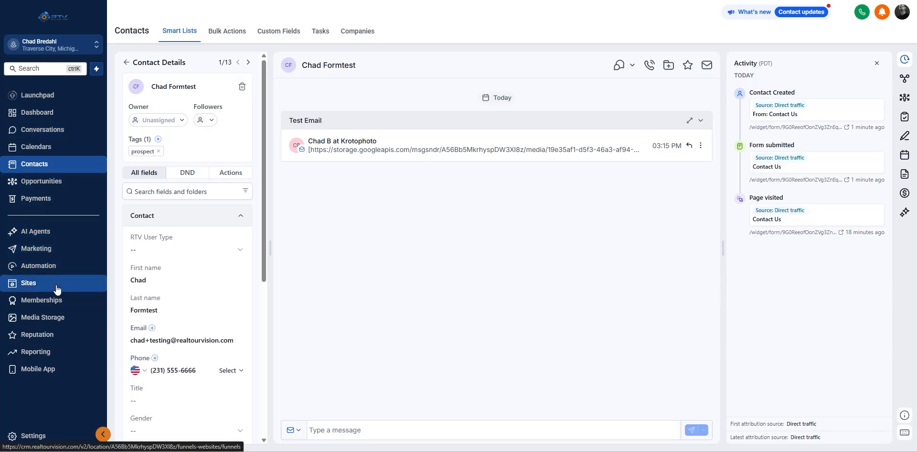
Step: Open Marketing > Emails > Templates, browse the template list, then switch to Sites
{"action": "left_click", "coordinate": [41, 249]}
{"action": "left_click", "coordinate": [231, 32]}
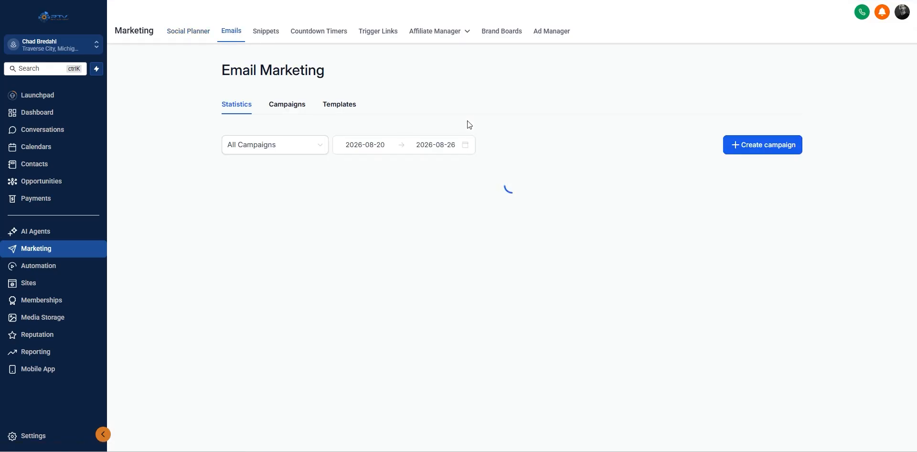
{"action": "left_click", "coordinate": [345, 106]}
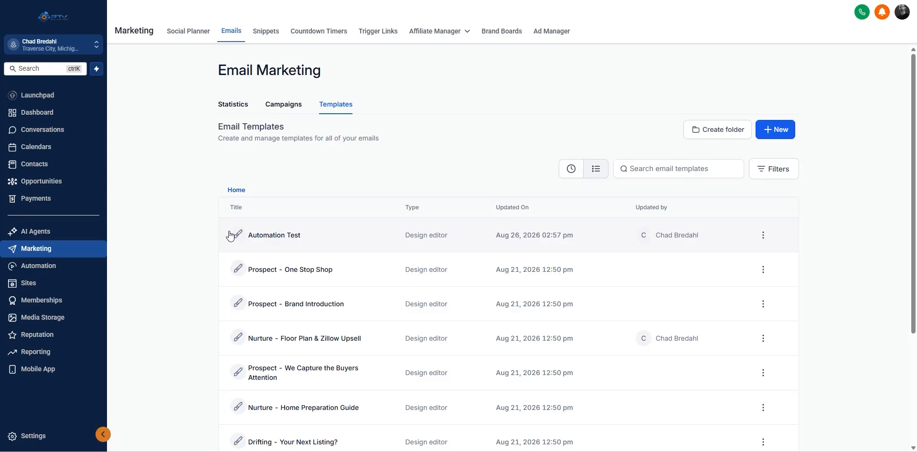
{"action": "left_click", "coordinate": [783, 132]}
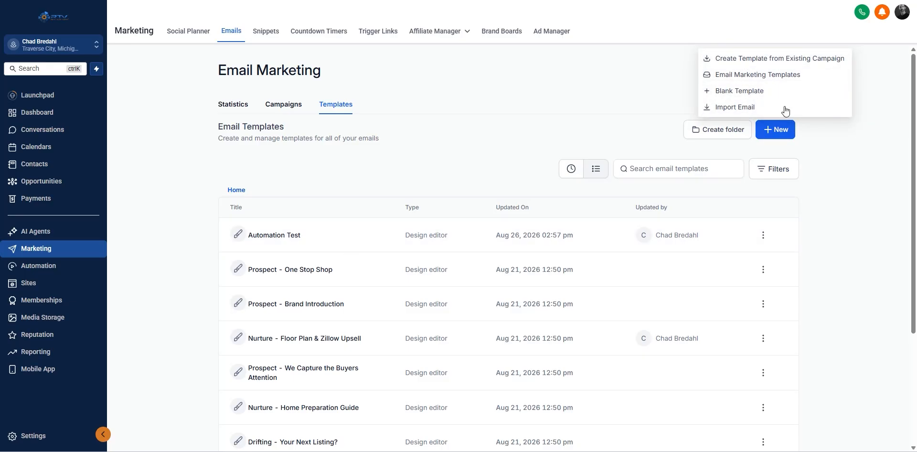
{"action": "left_click", "coordinate": [843, 233]}
{"action": "scroll", "coordinate": [304, 280], "scroll_direction": "down", "scroll_amount": 3}
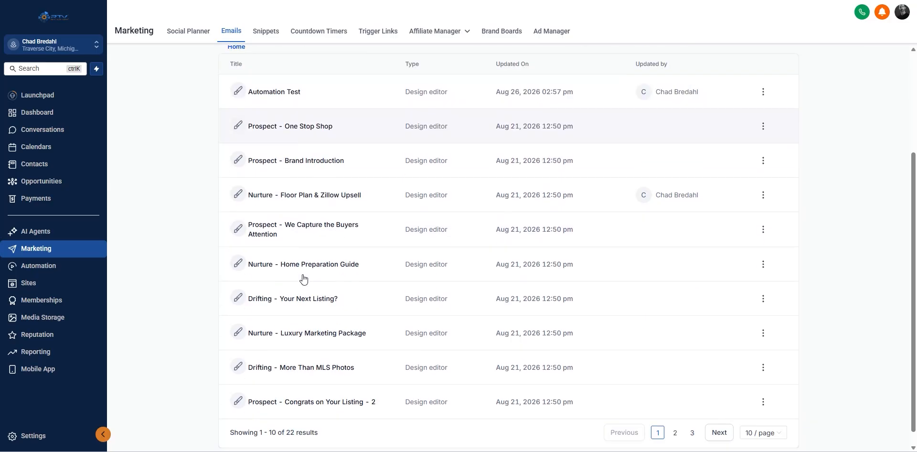
{"action": "scroll", "coordinate": [348, 190], "scroll_direction": "down", "scroll_amount": 1}
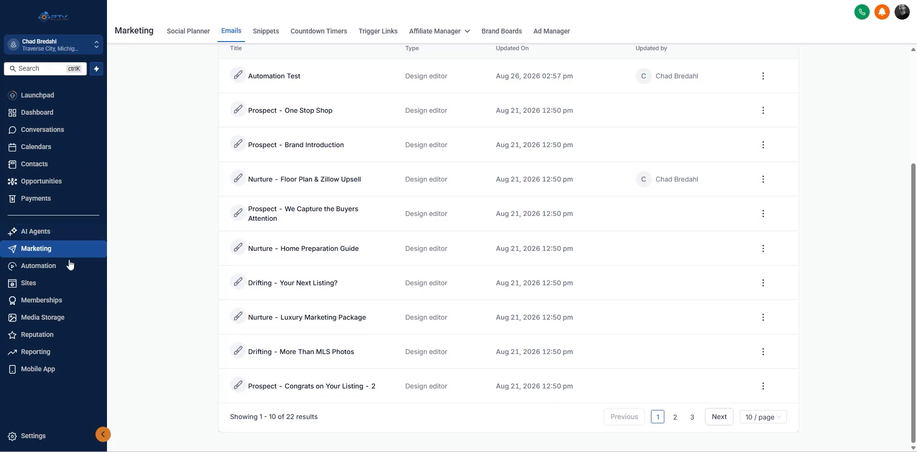
{"action": "left_click", "coordinate": [28, 284]}
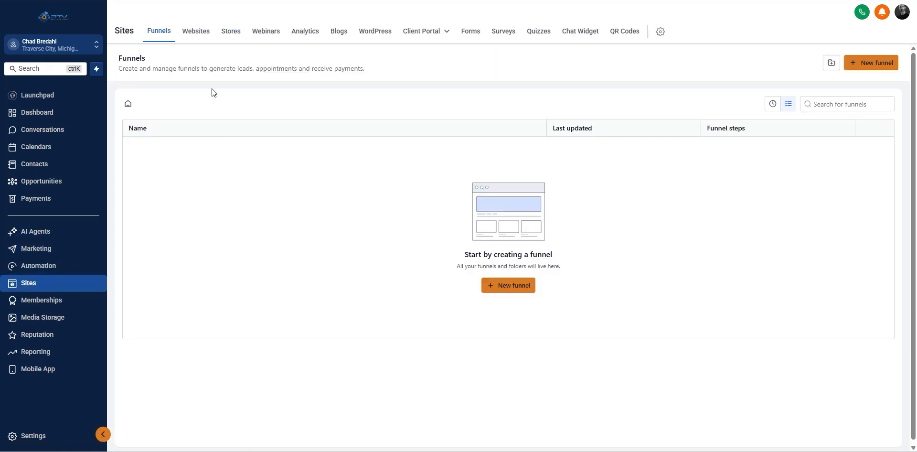
Step: Show the Forms list under Sites, with Contact Us, Residential Architect and SMS Opt-In Form
{"action": "left_click", "coordinate": [471, 31]}
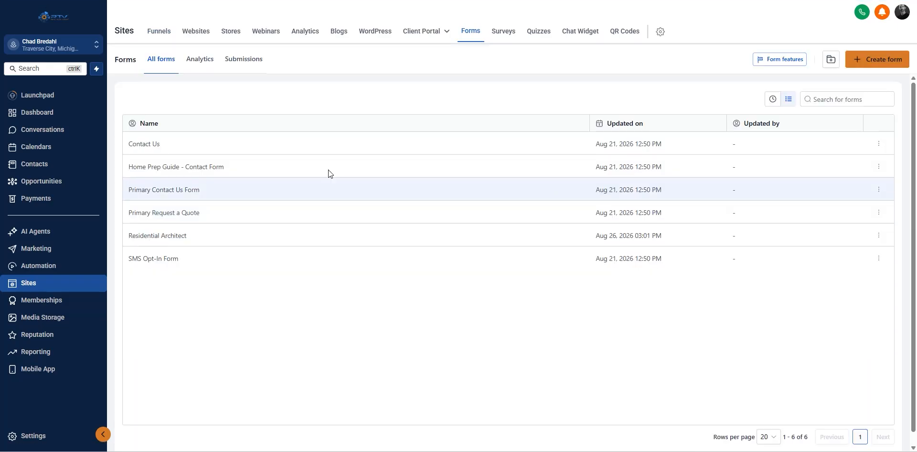